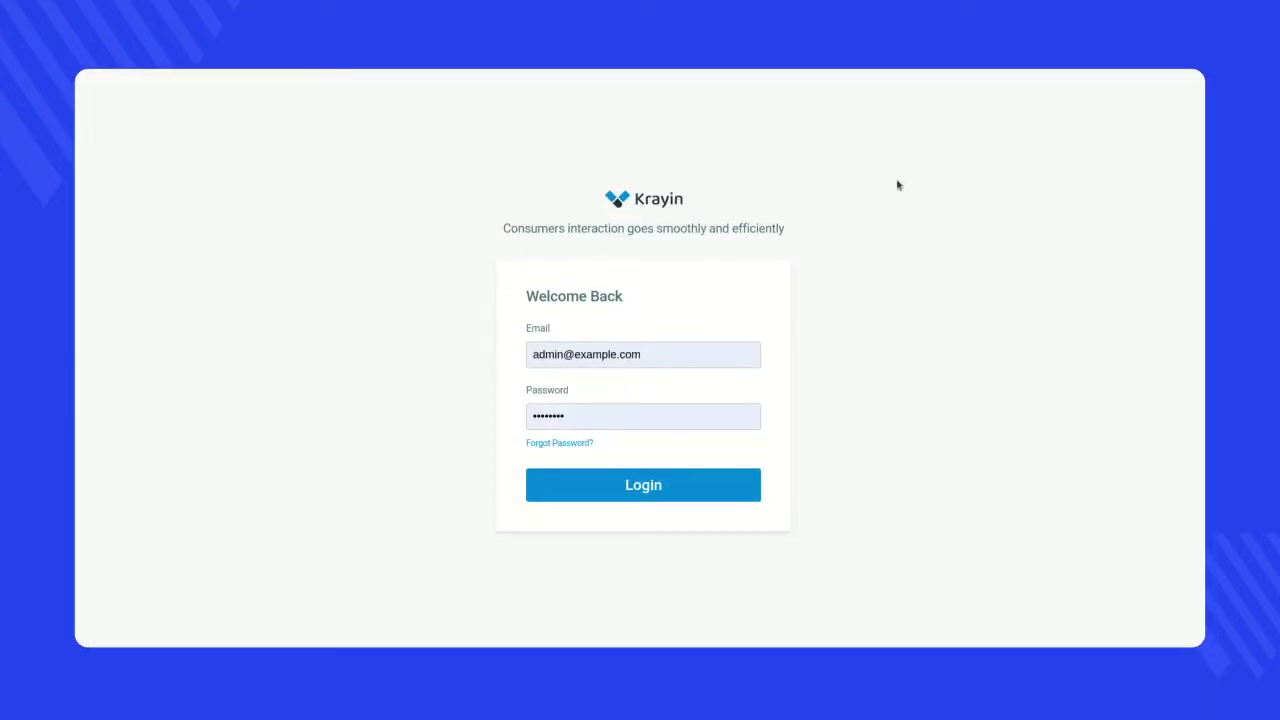
Sign in to Krayin CRM as the admin.
left_click(647, 493)
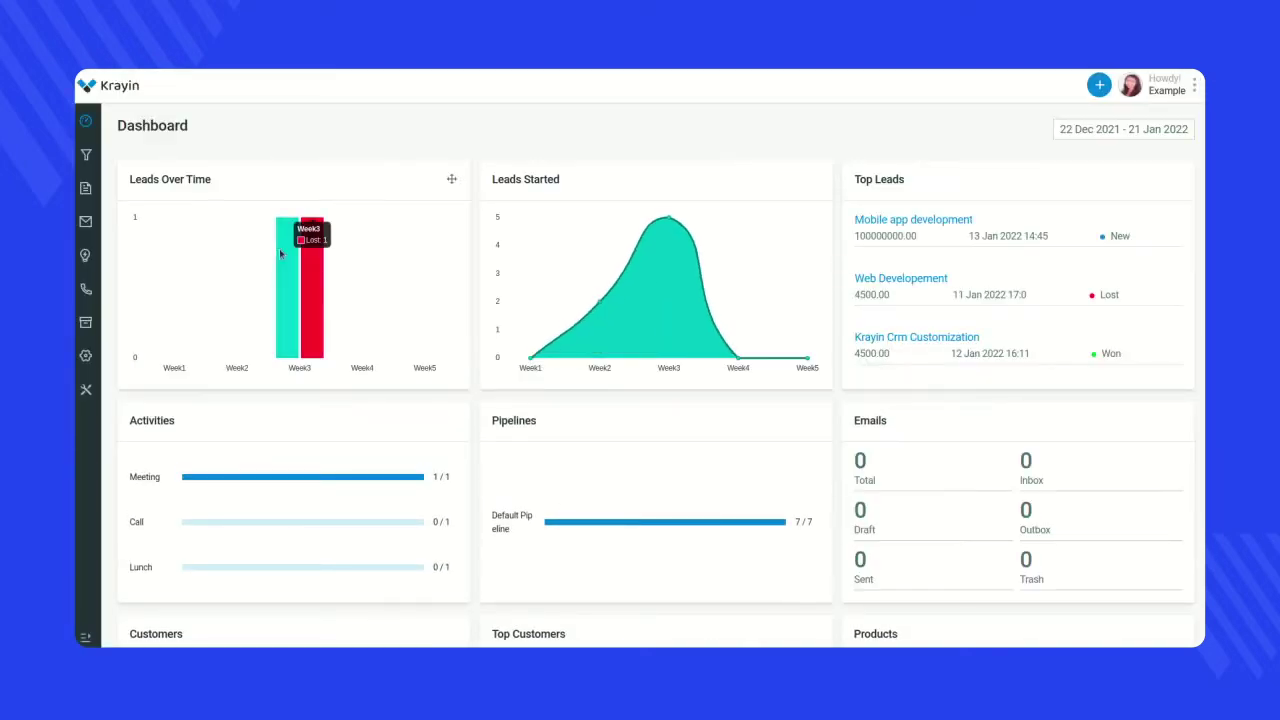
scroll(394, 430, "down", 1)
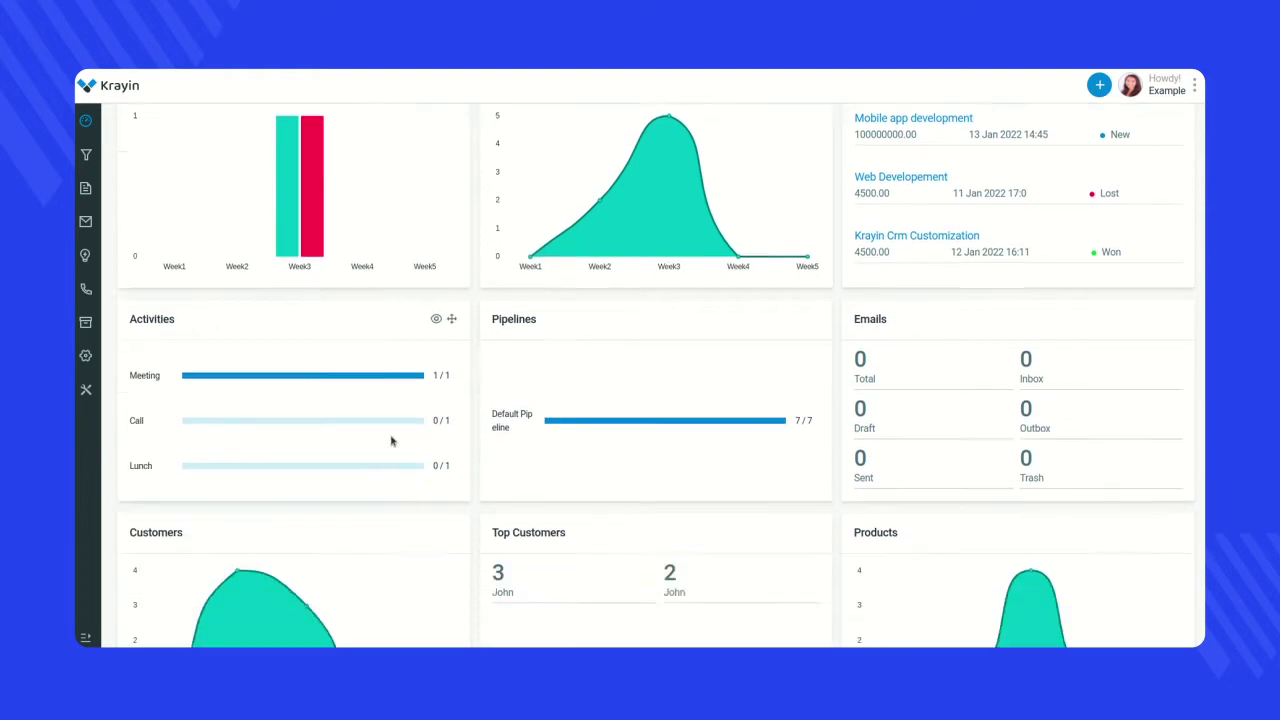
scroll(392, 441, "down", 2)
scroll(396, 415, "up", 2)
scroll(405, 378, "up", 1)
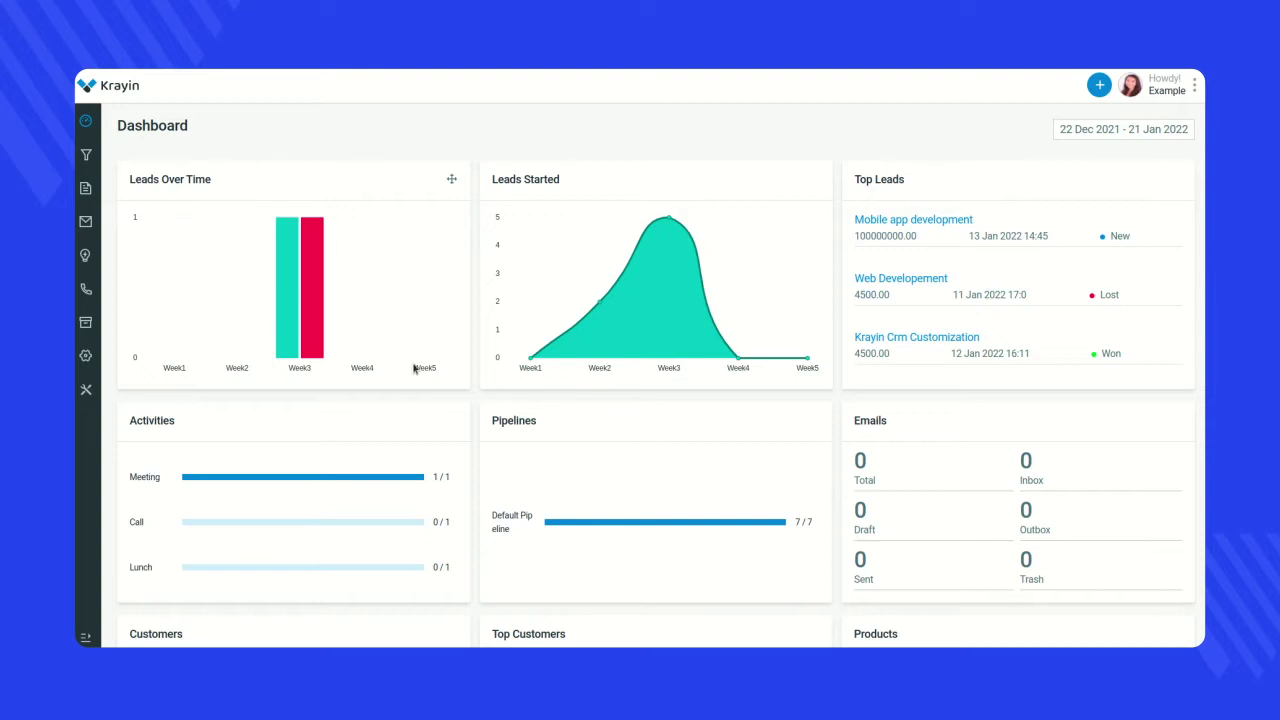
Open the Tags settings list, showing Won lead. and New Lead, and start a new tag.
left_click(86, 356)
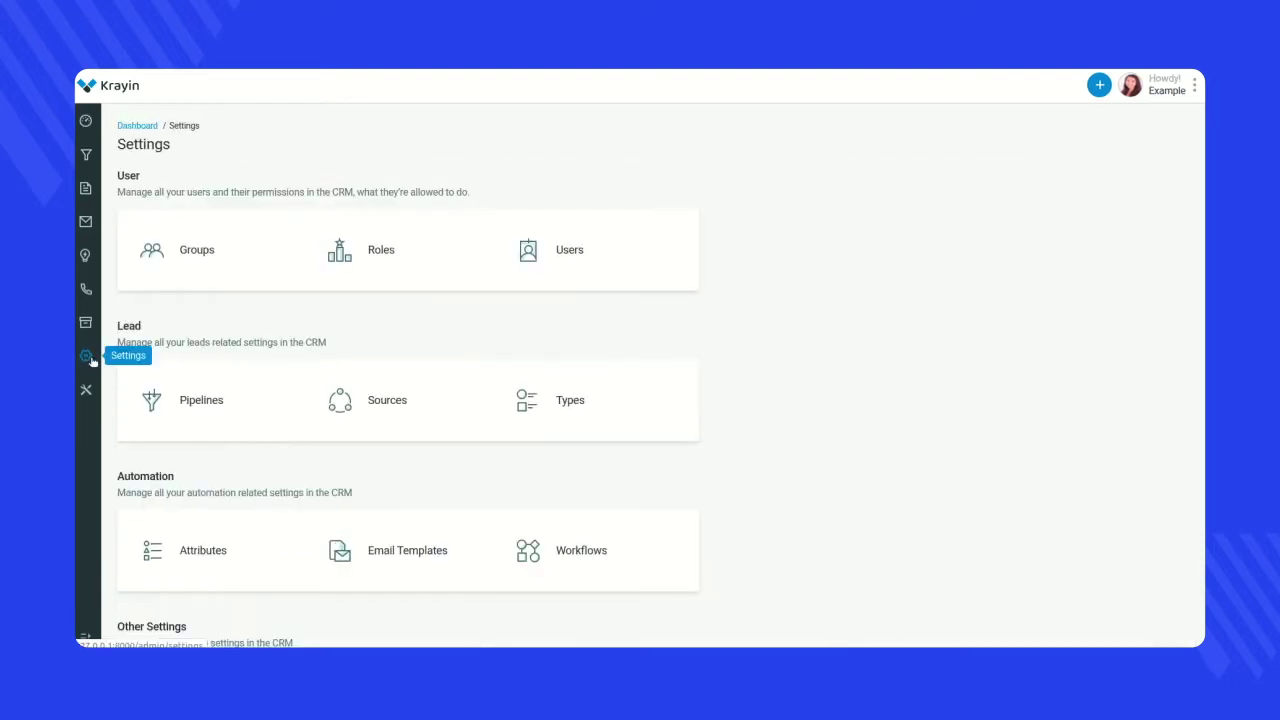
scroll(210, 510, "down", 1)
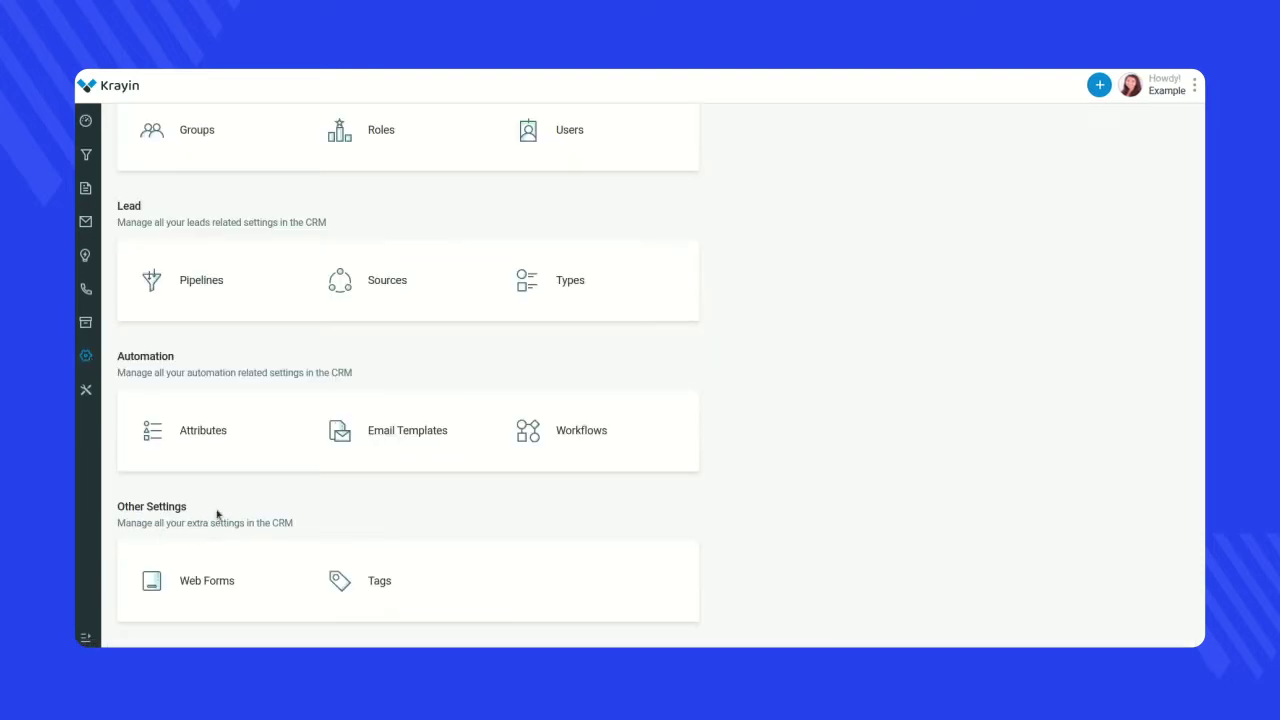
left_click(388, 580)
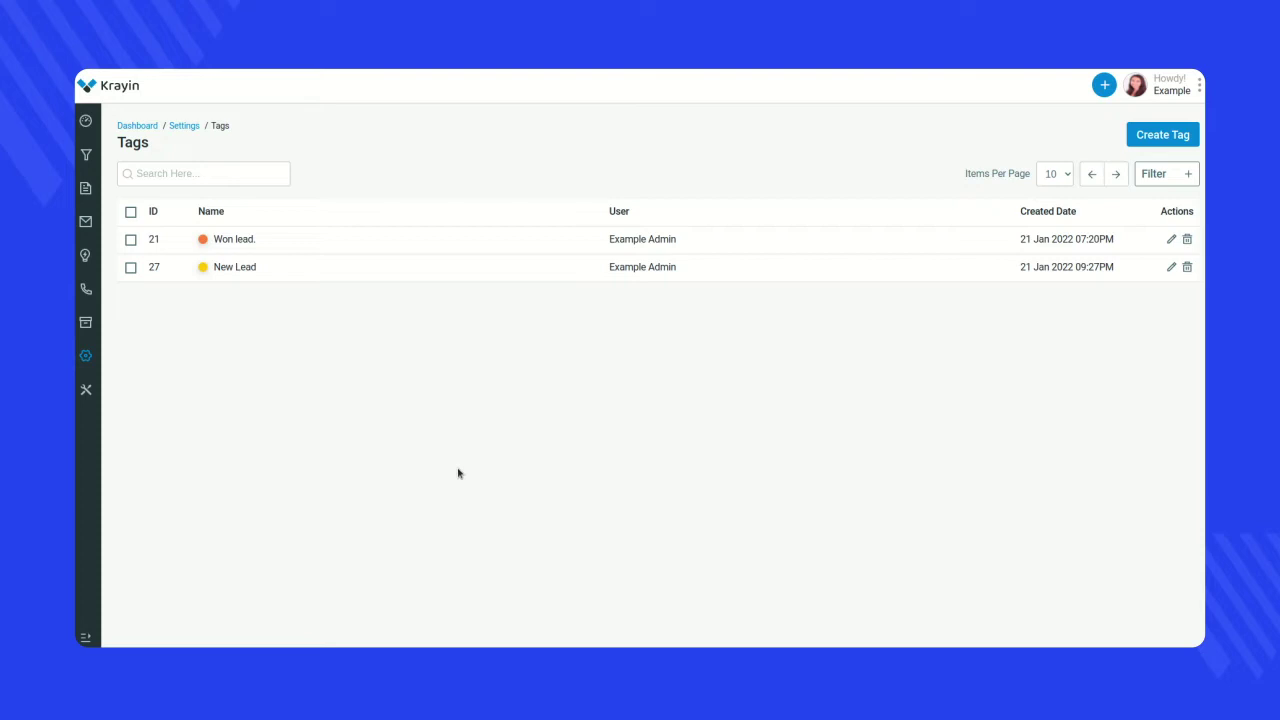
left_click(1150, 136)
Create and save a teal tag named 'Maria's new client'.
left_click(501, 226)
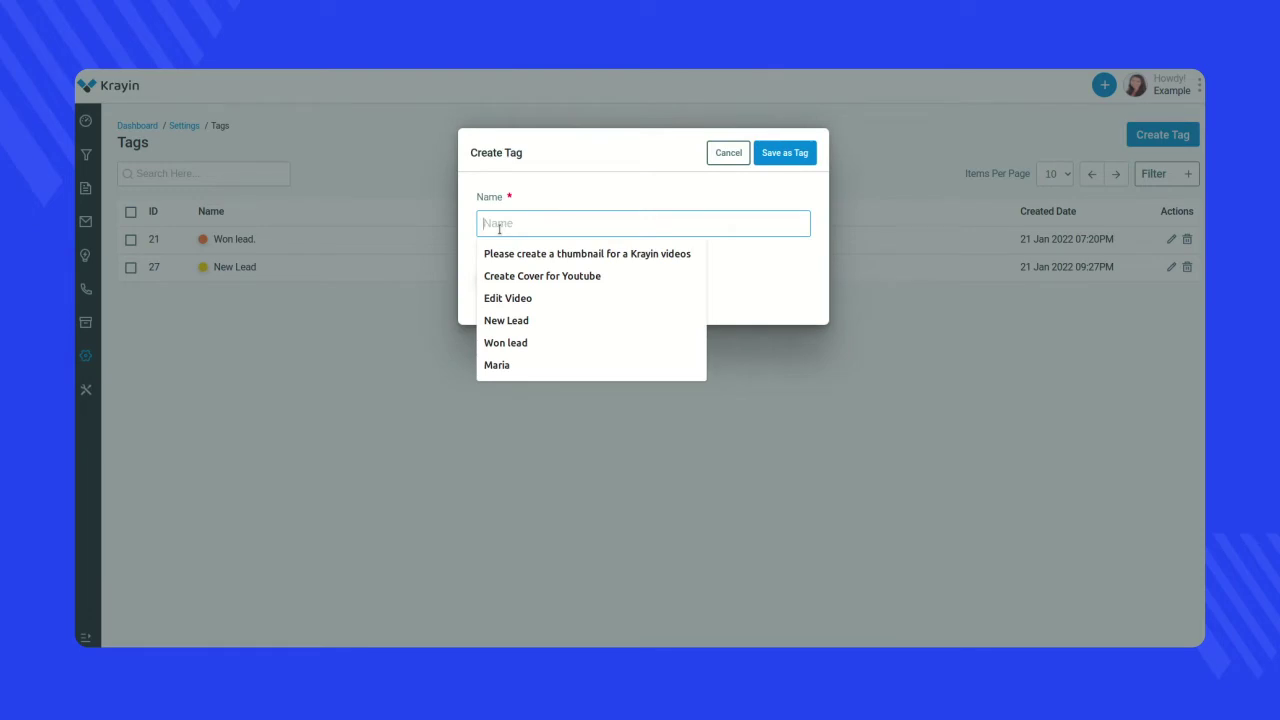
type("maria")
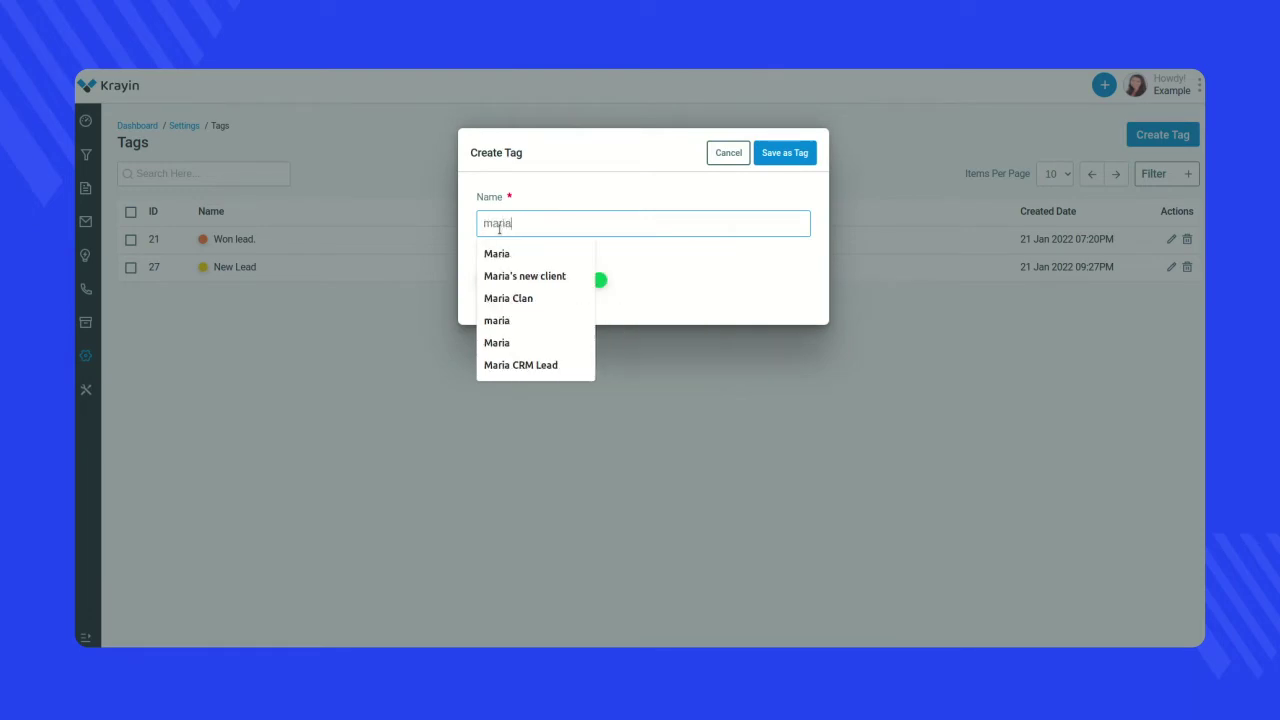
left_click(524, 276)
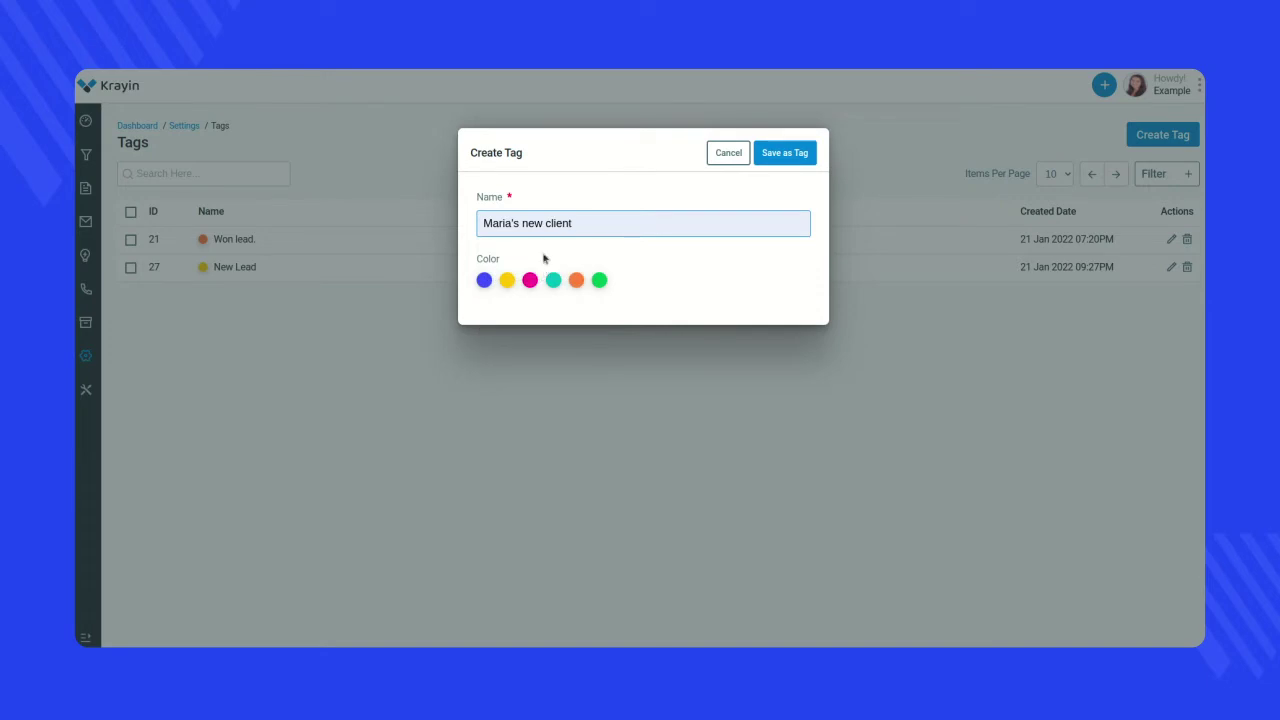
left_click(558, 280)
left_click(553, 281)
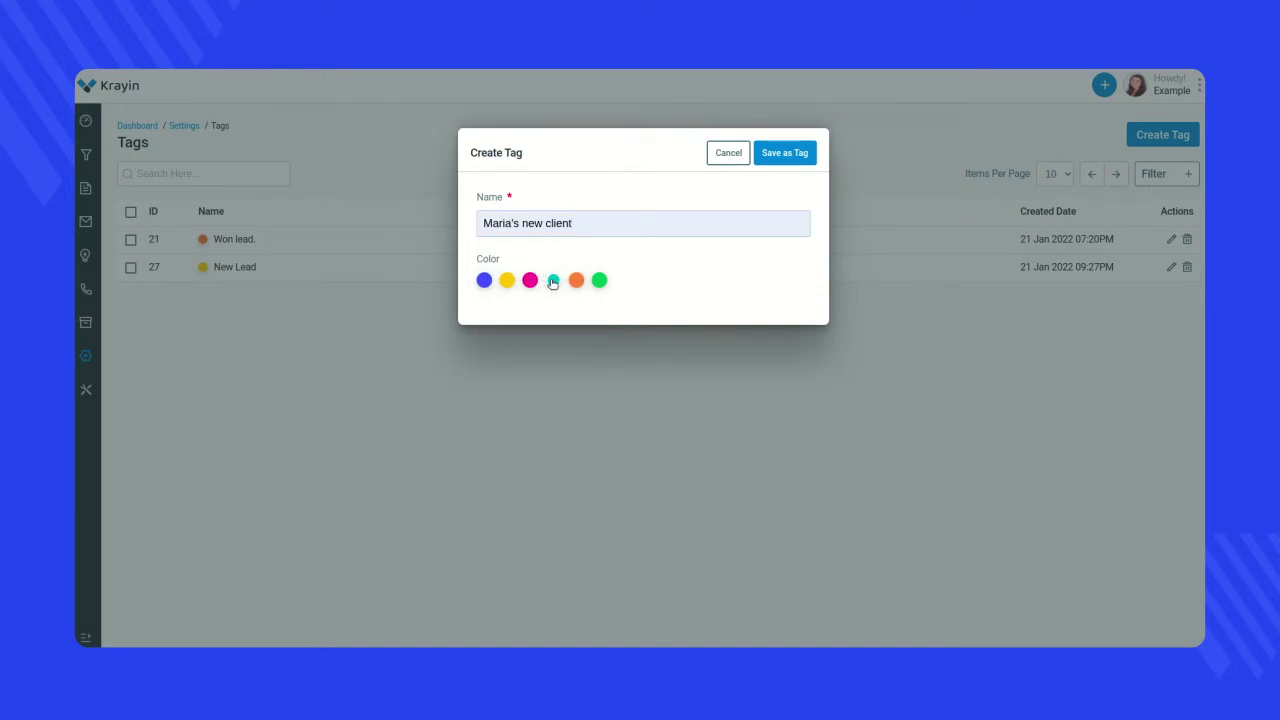
left_click(785, 155)
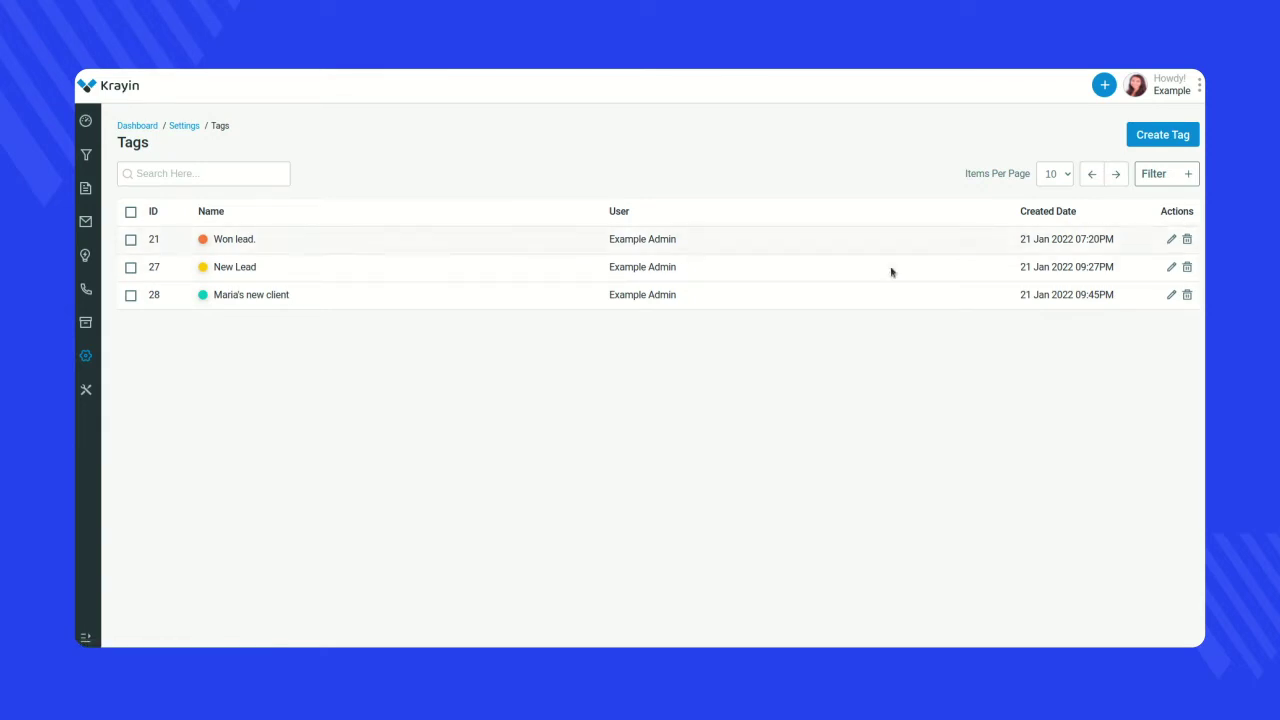
Select all three tags, dismiss bulk actions without deleting, and go to the Leads board.
left_click(131, 240)
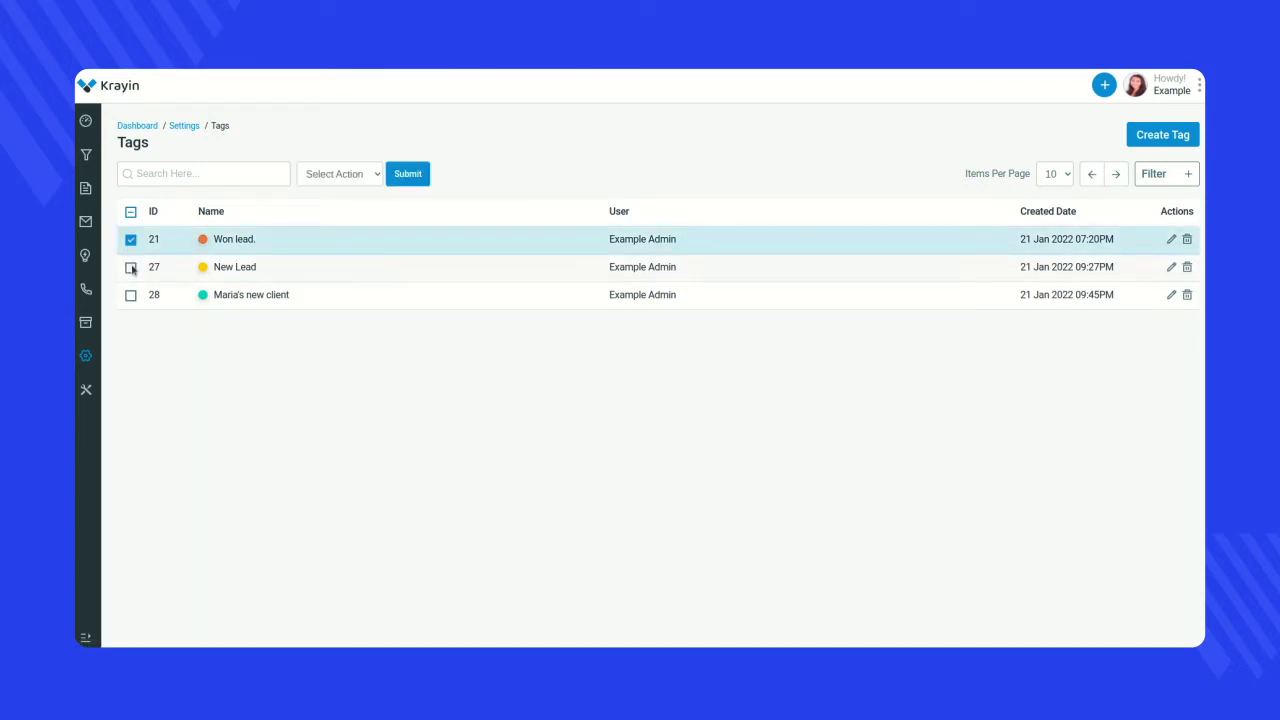
left_click(131, 267)
left_click(131, 295)
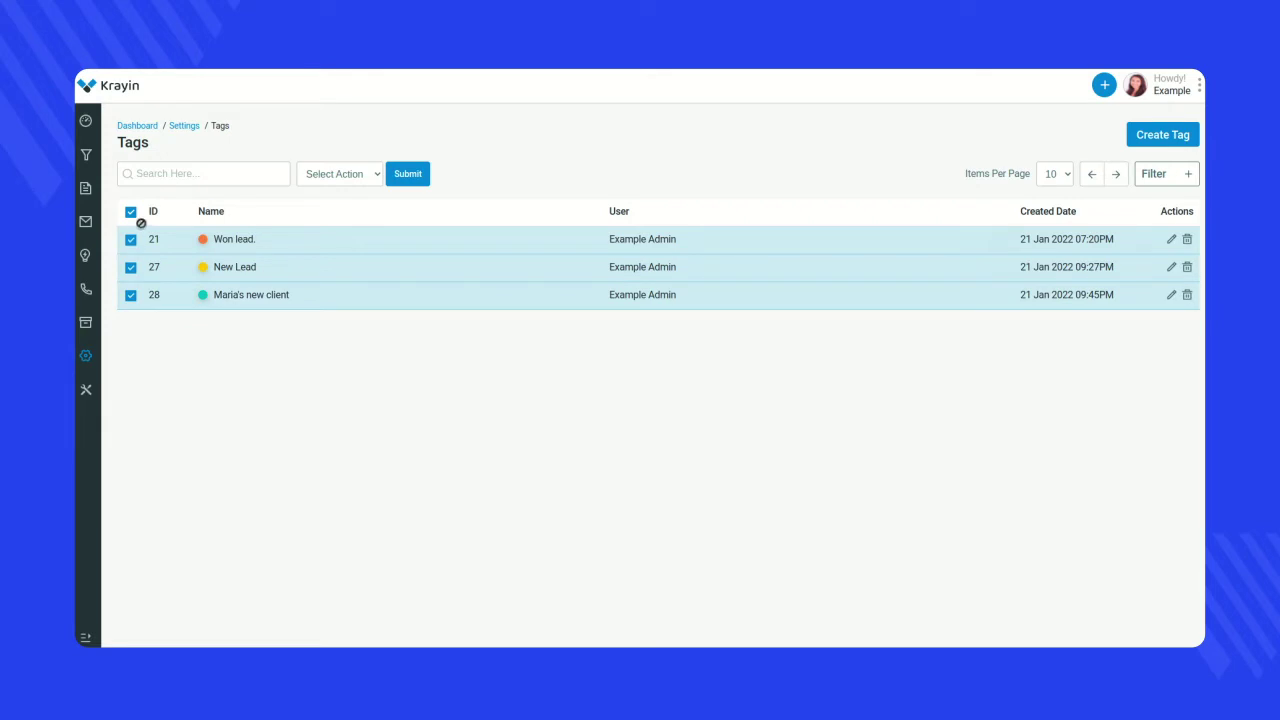
left_click(335, 176)
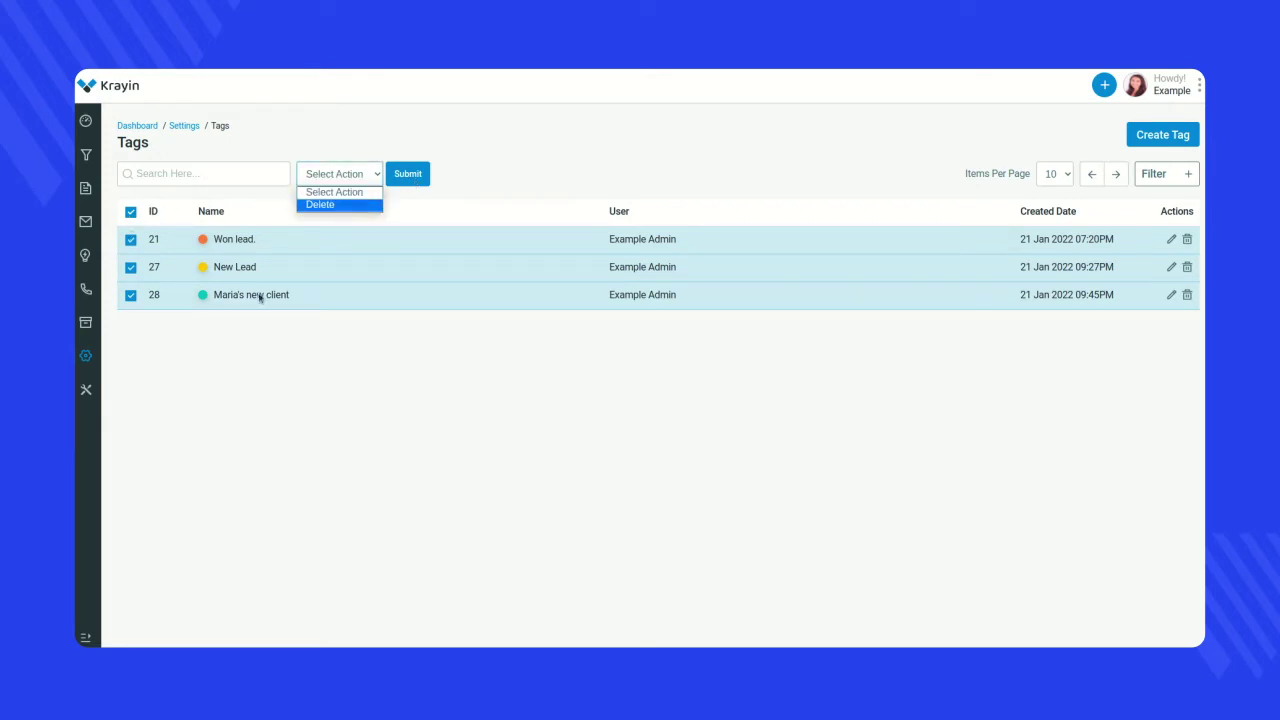
left_click(131, 216)
left_click(131, 214)
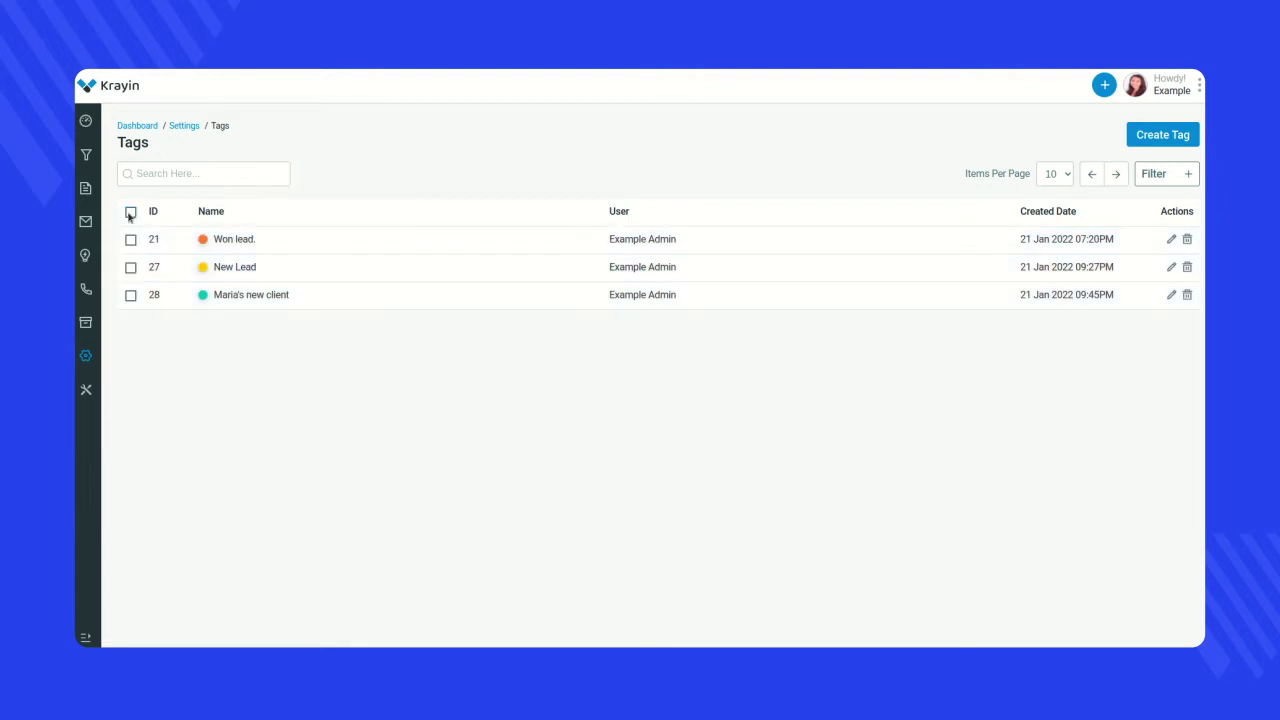
left_click(86, 121)
left_click(87, 155)
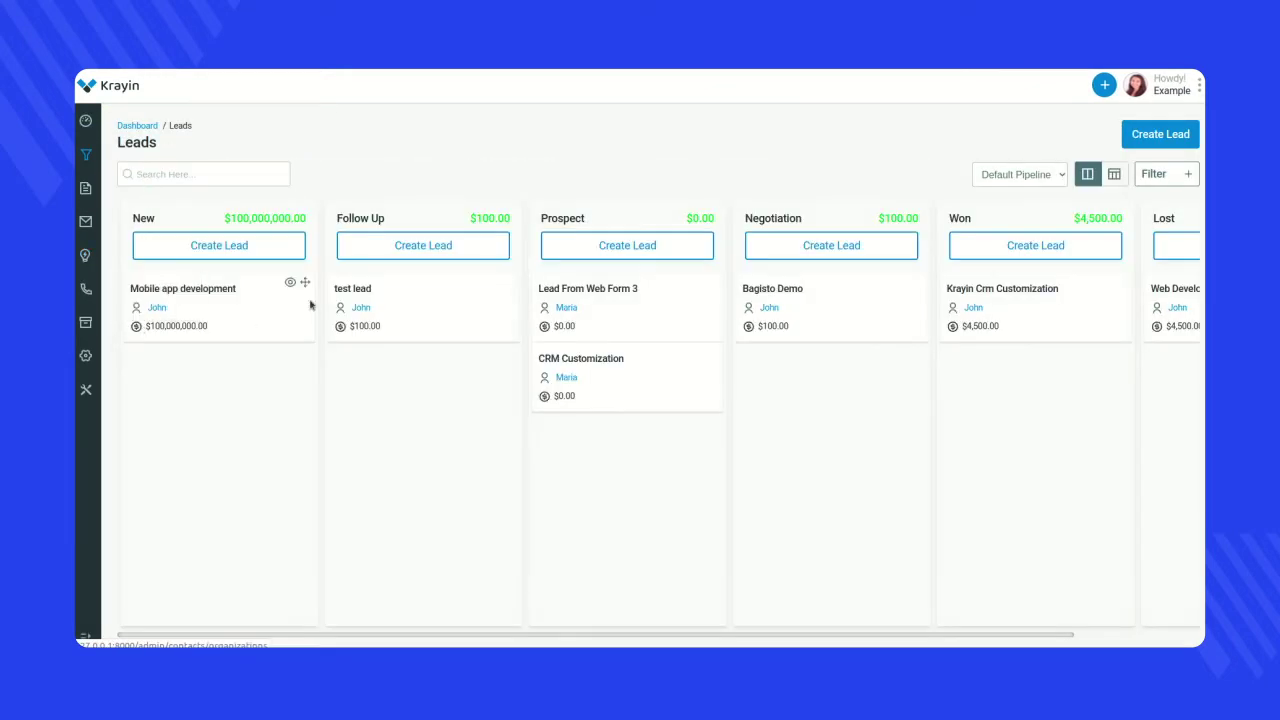
In the leads table, view Lead From Web Form 3, then open CRM Customization's details.
left_click(1114, 174)
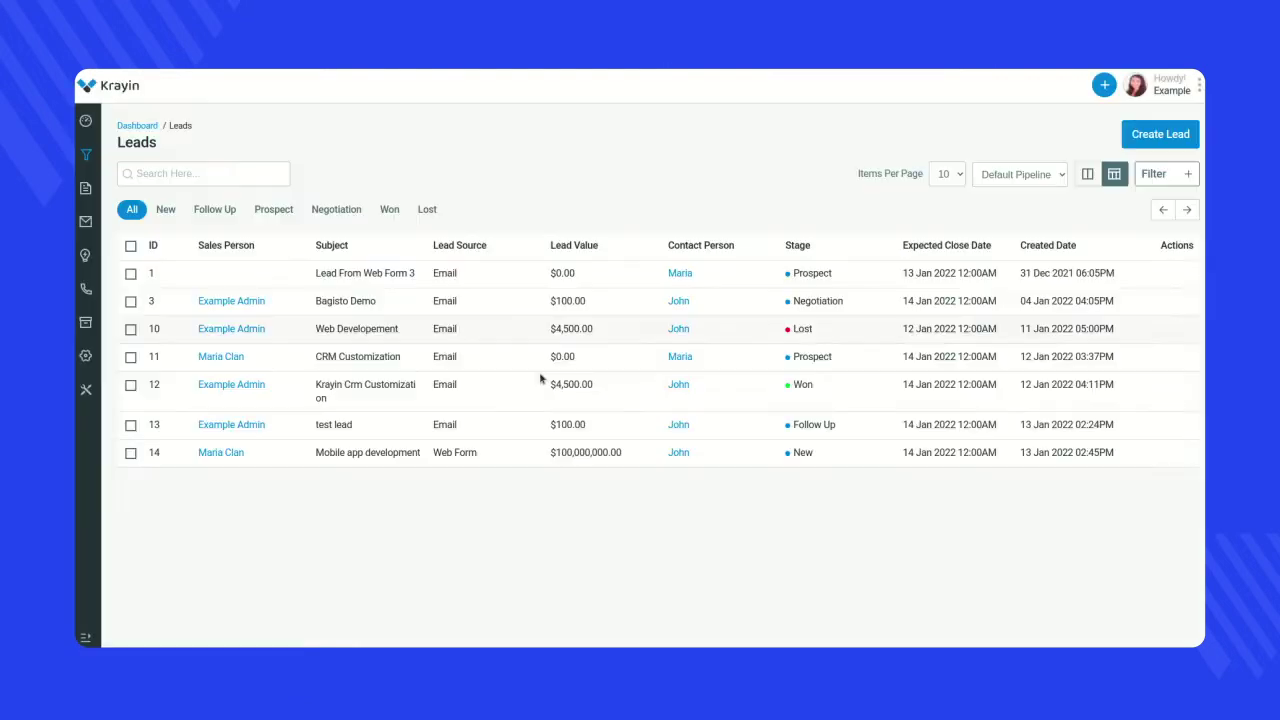
left_click(1172, 273)
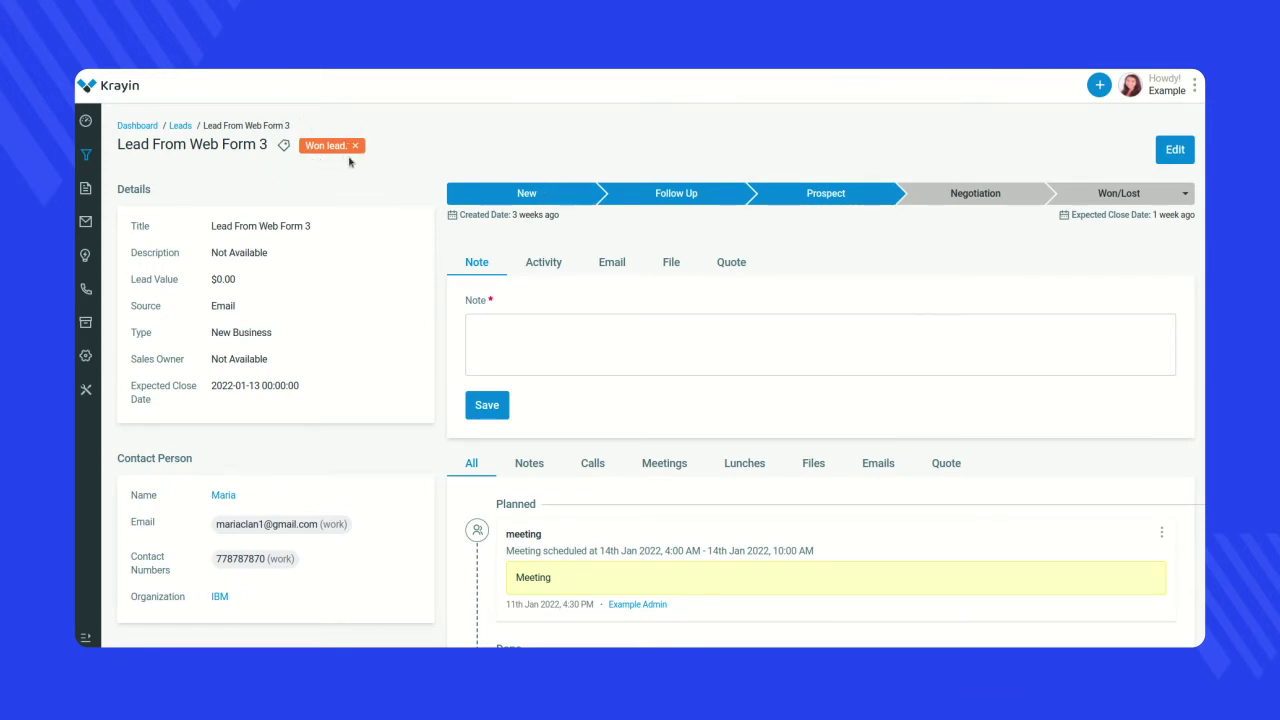
left_click(184, 128)
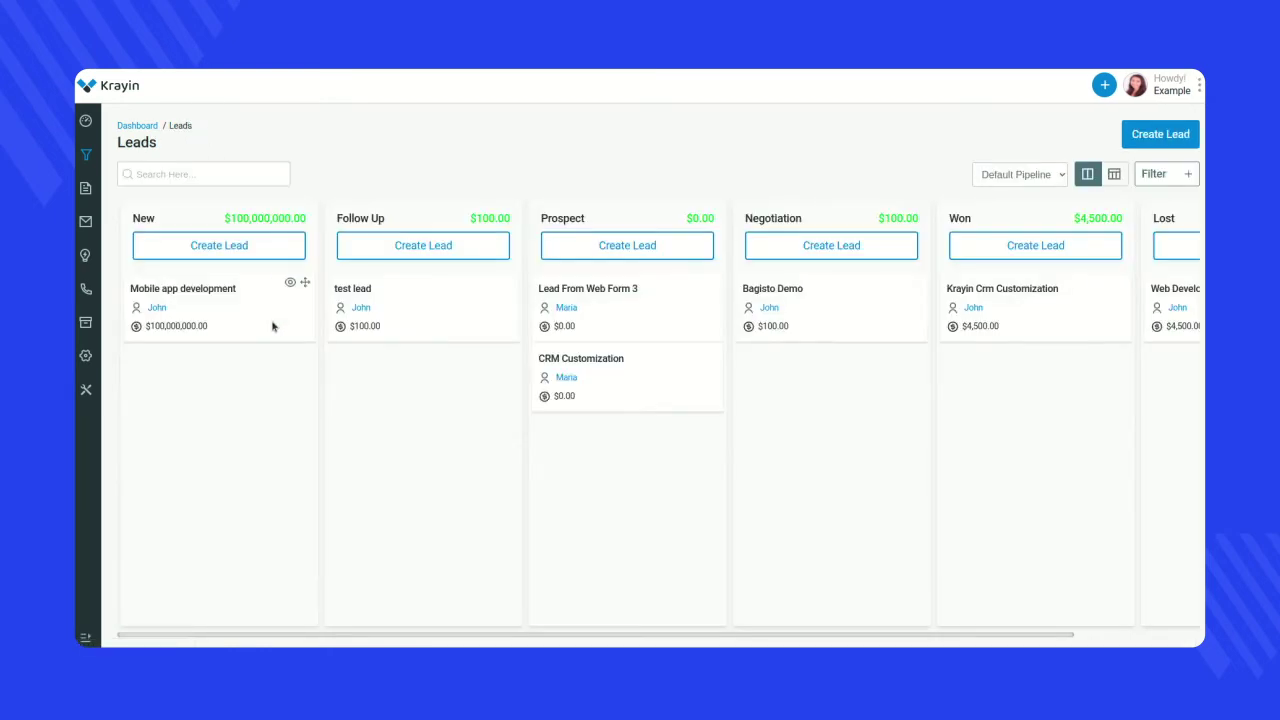
left_click(700, 355)
left_click(697, 355)
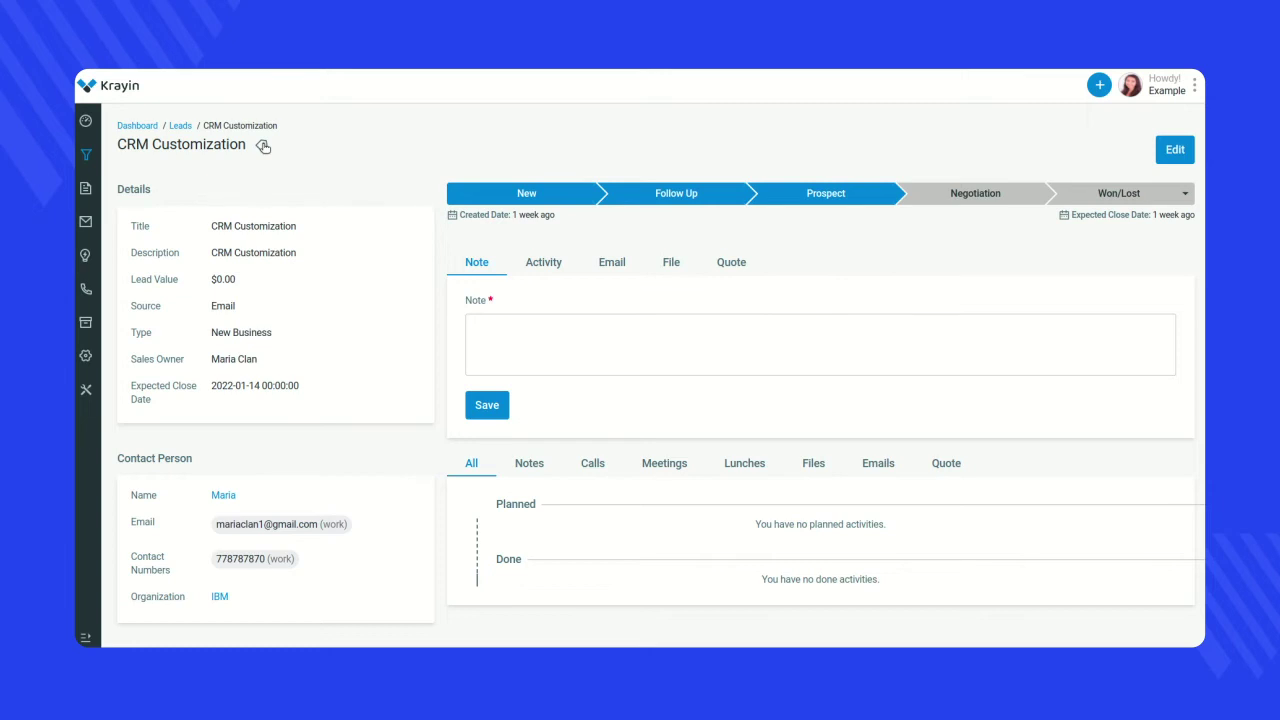
Attach the Maria's new client tag to the CRM Customization lead.
left_click(263, 146)
left_click(295, 178)
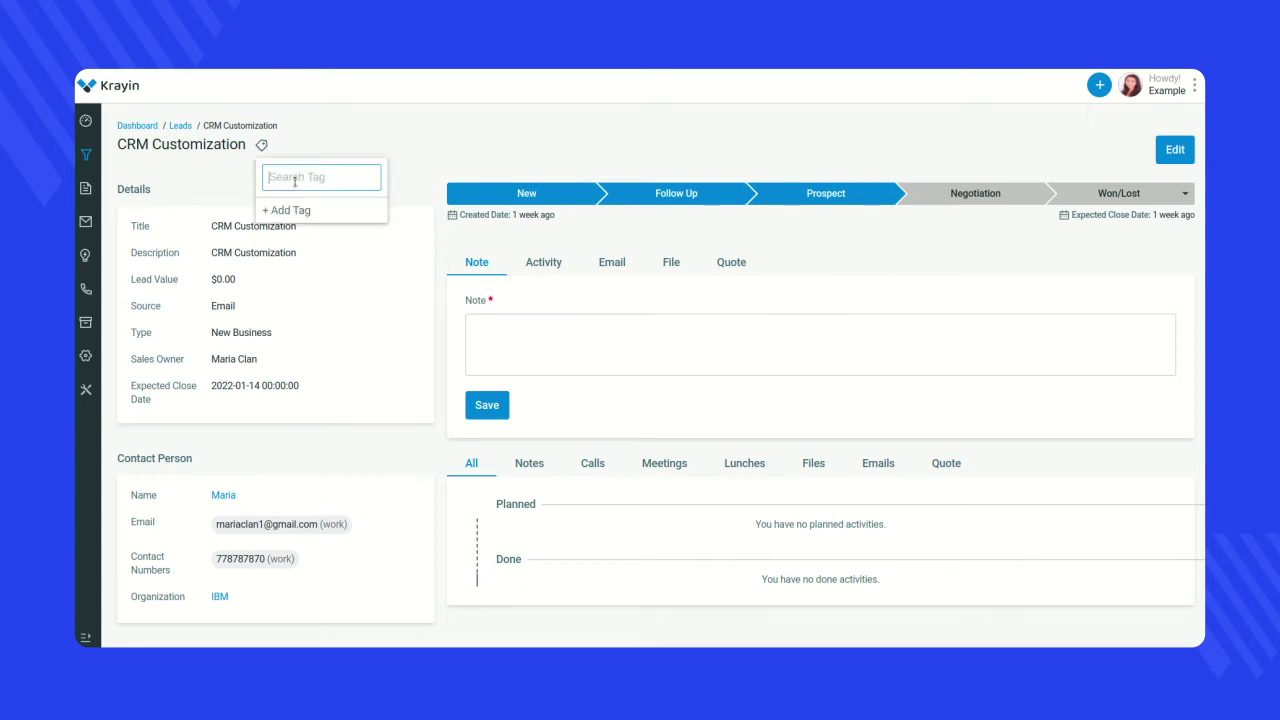
type("maria")
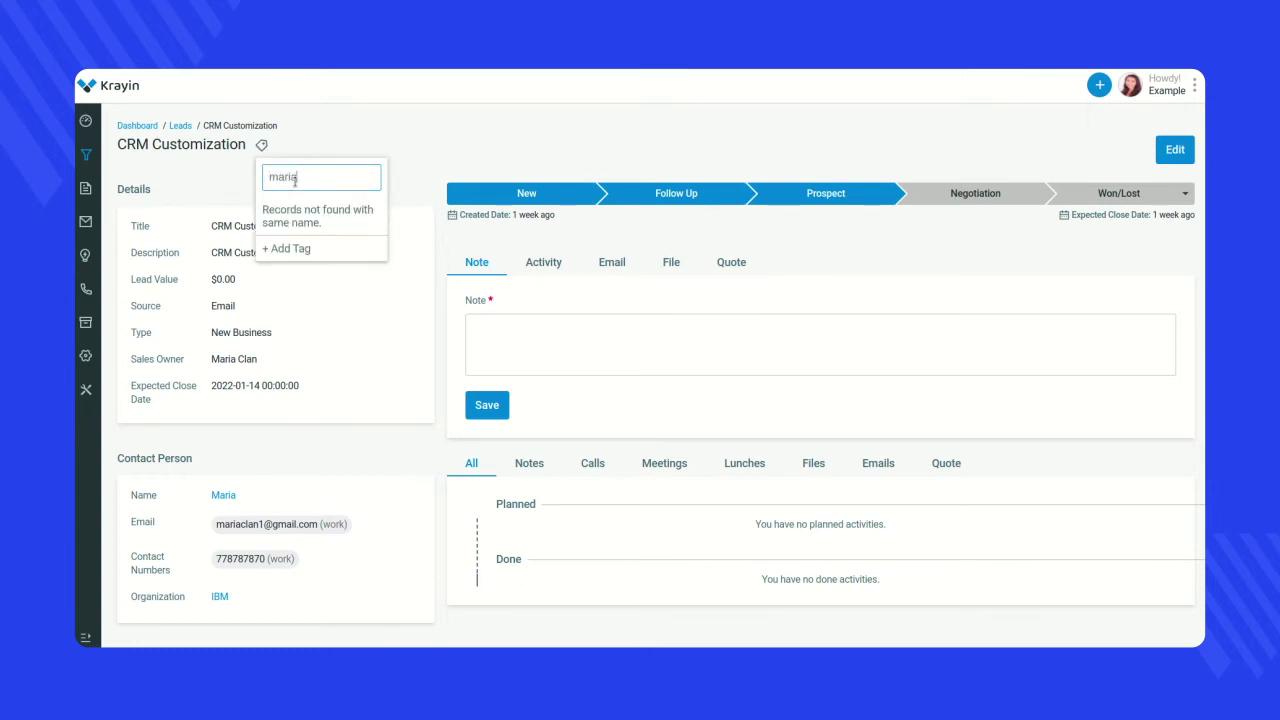
left_click(306, 211)
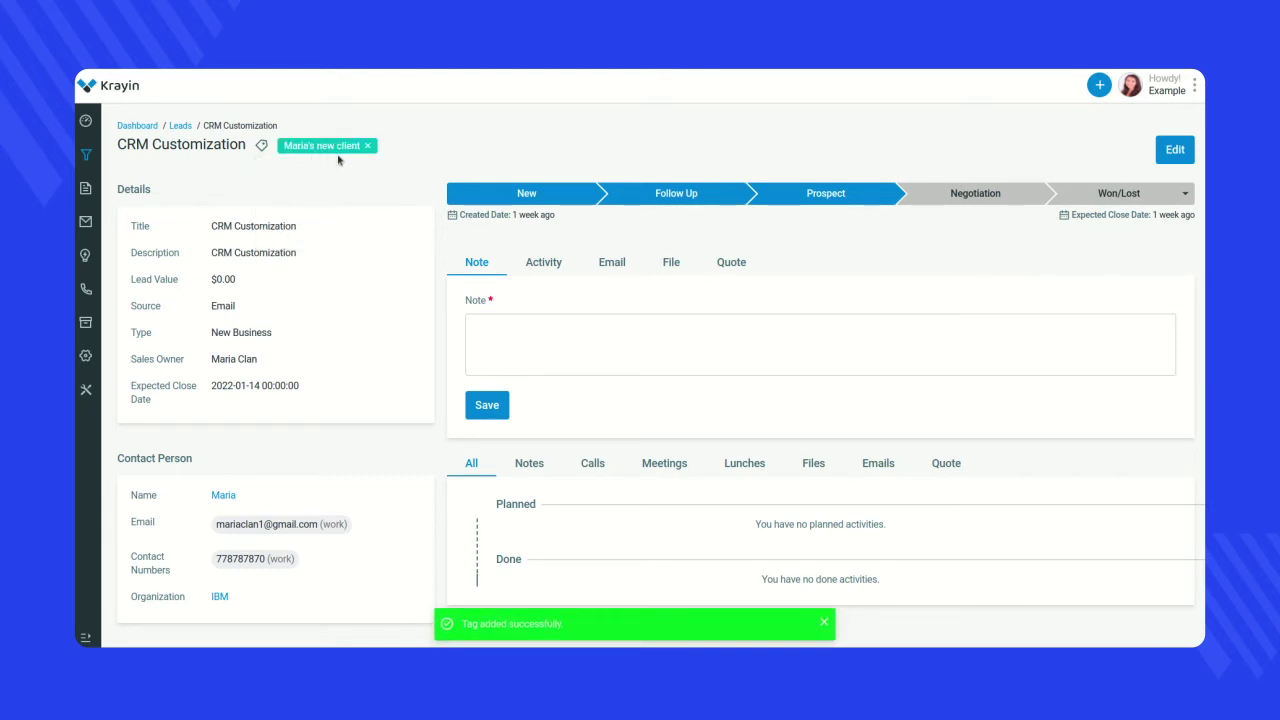
Search 'won lead.' and attach the Won lead. tag to the lead.
left_click(262, 146)
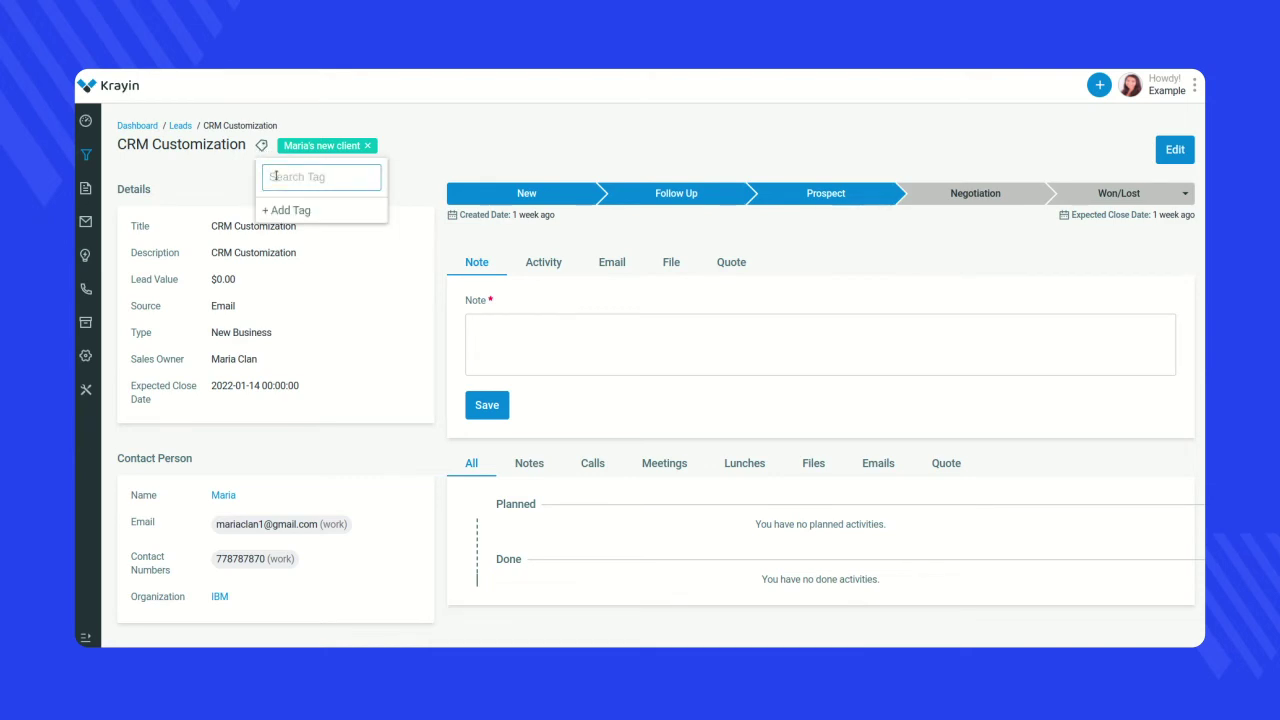
type("won lead.")
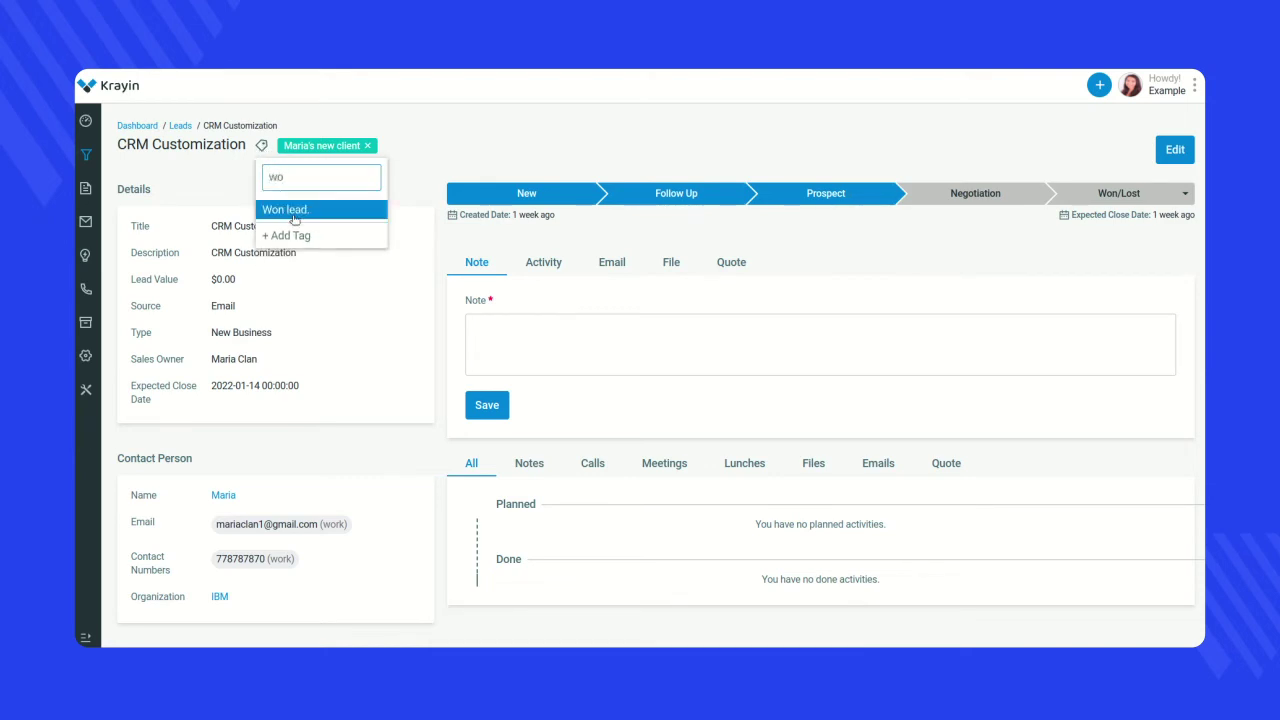
left_click(290, 208)
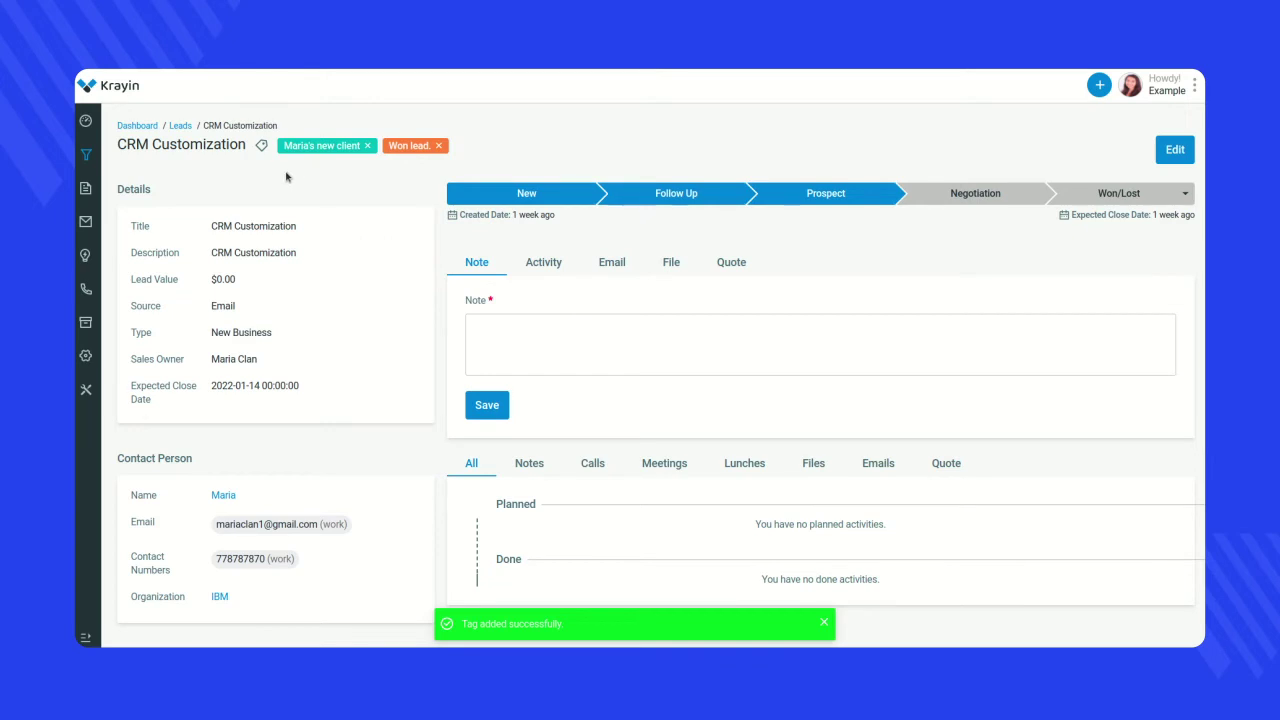
left_click(262, 147)
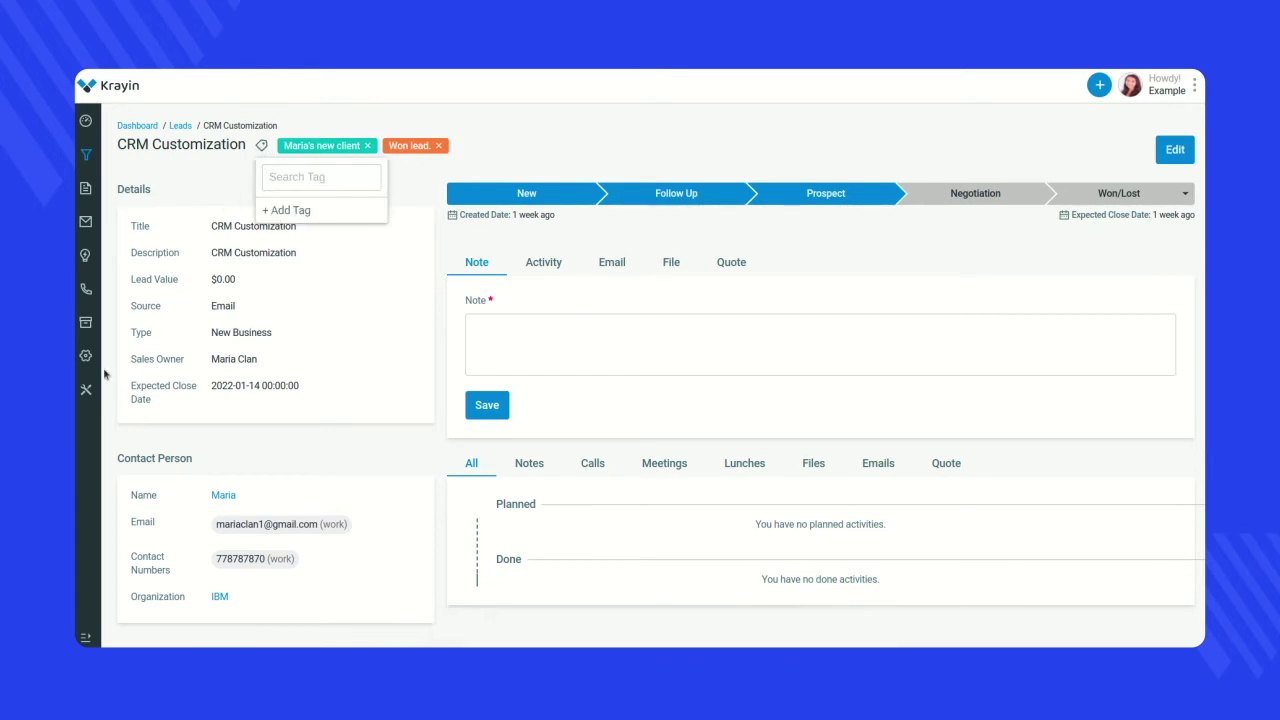
Create a green 'John New Lead' tag on the lead and save it.
left_click(293, 212)
left_click(297, 196)
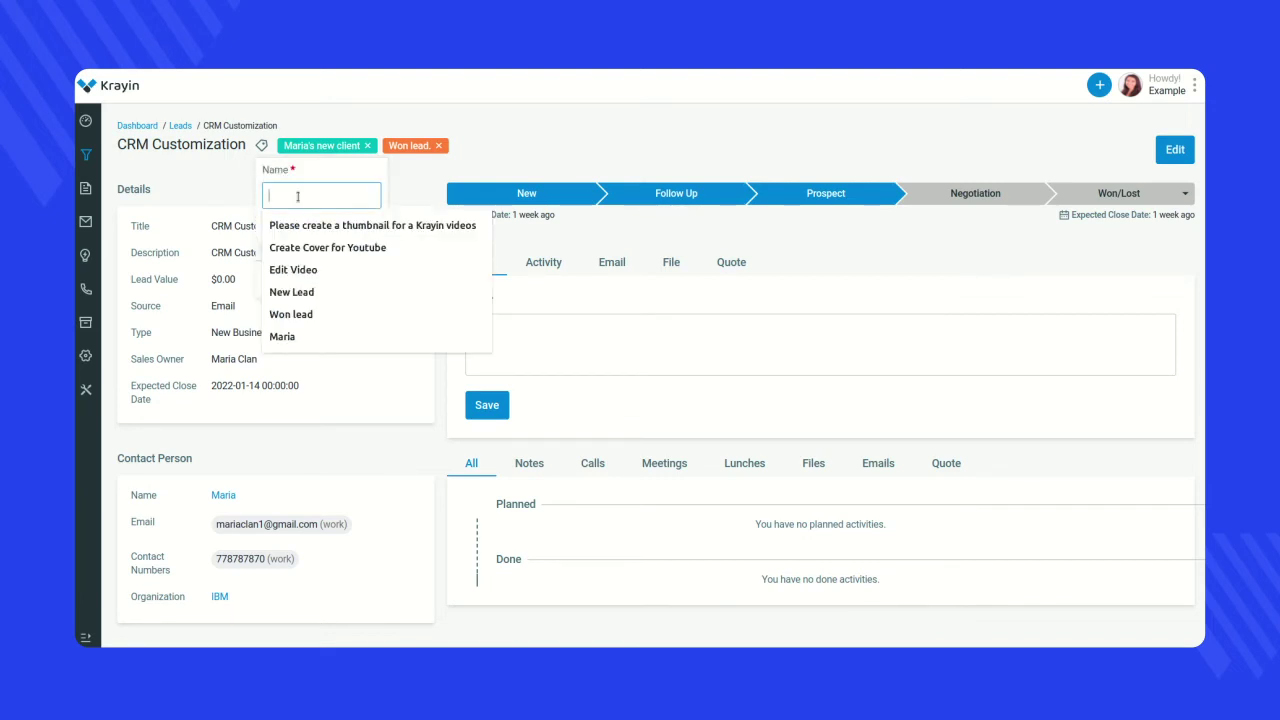
type("John")
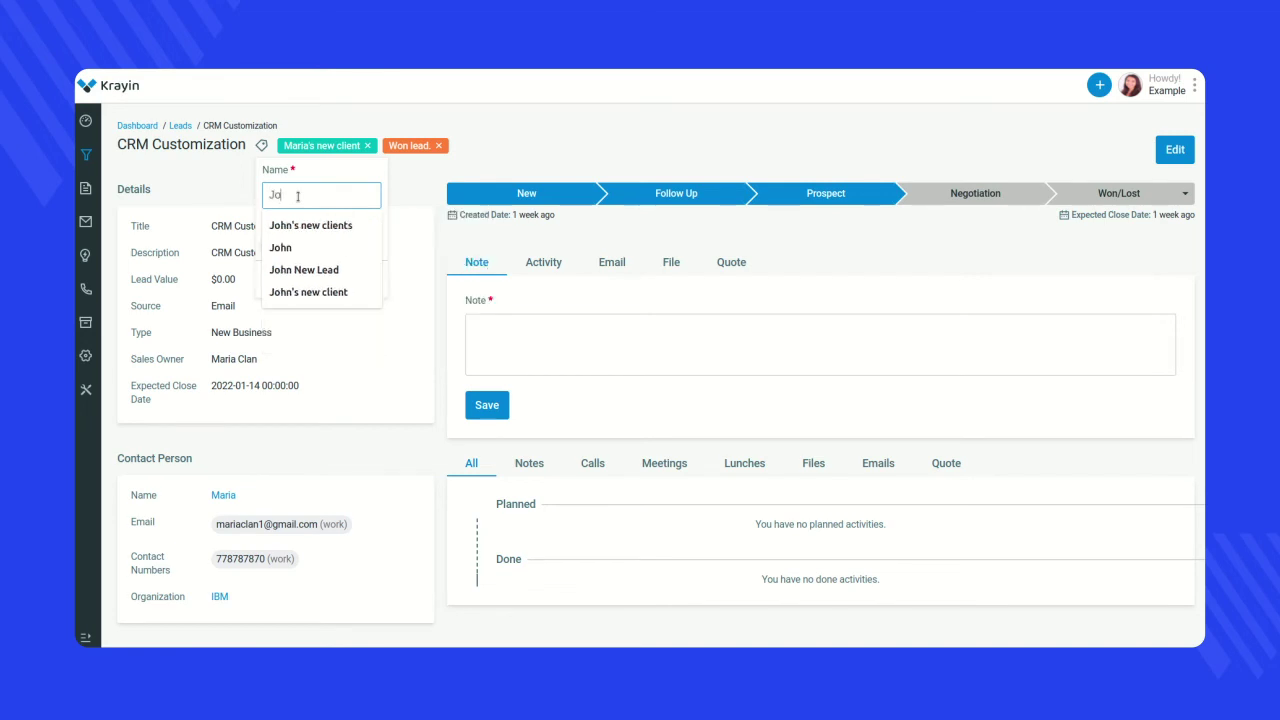
left_click(318, 268)
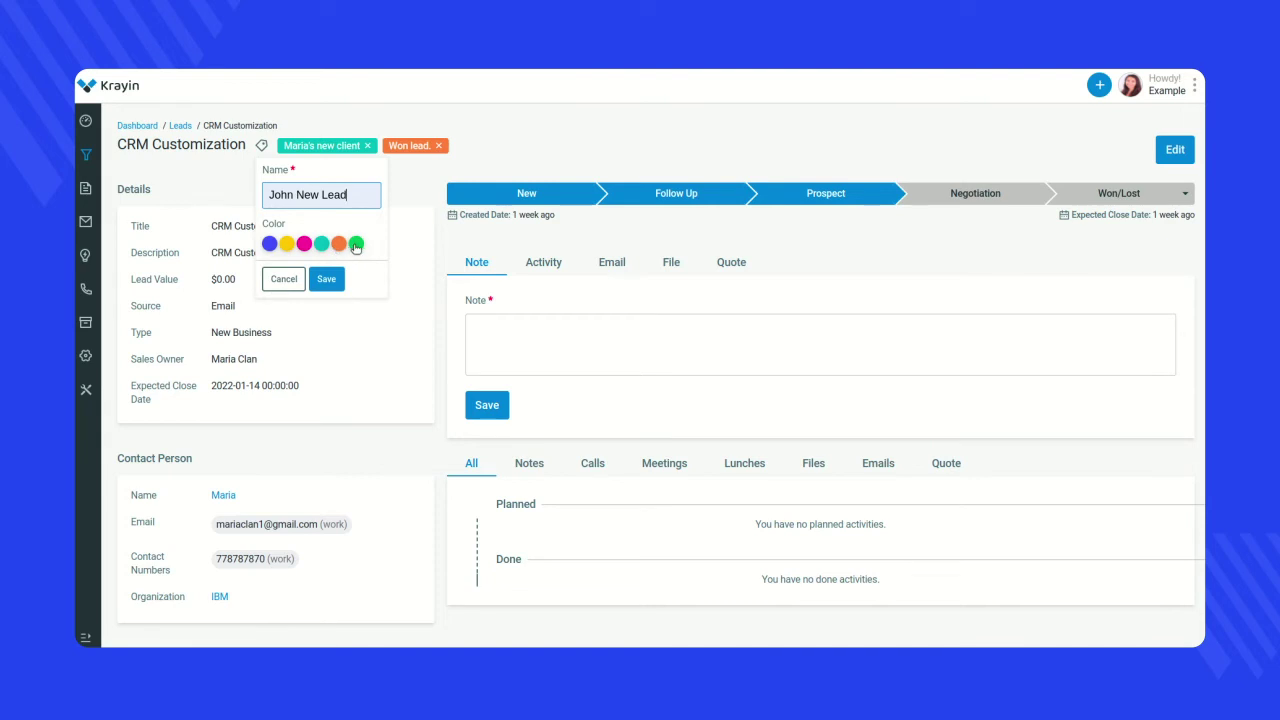
left_click(356, 246)
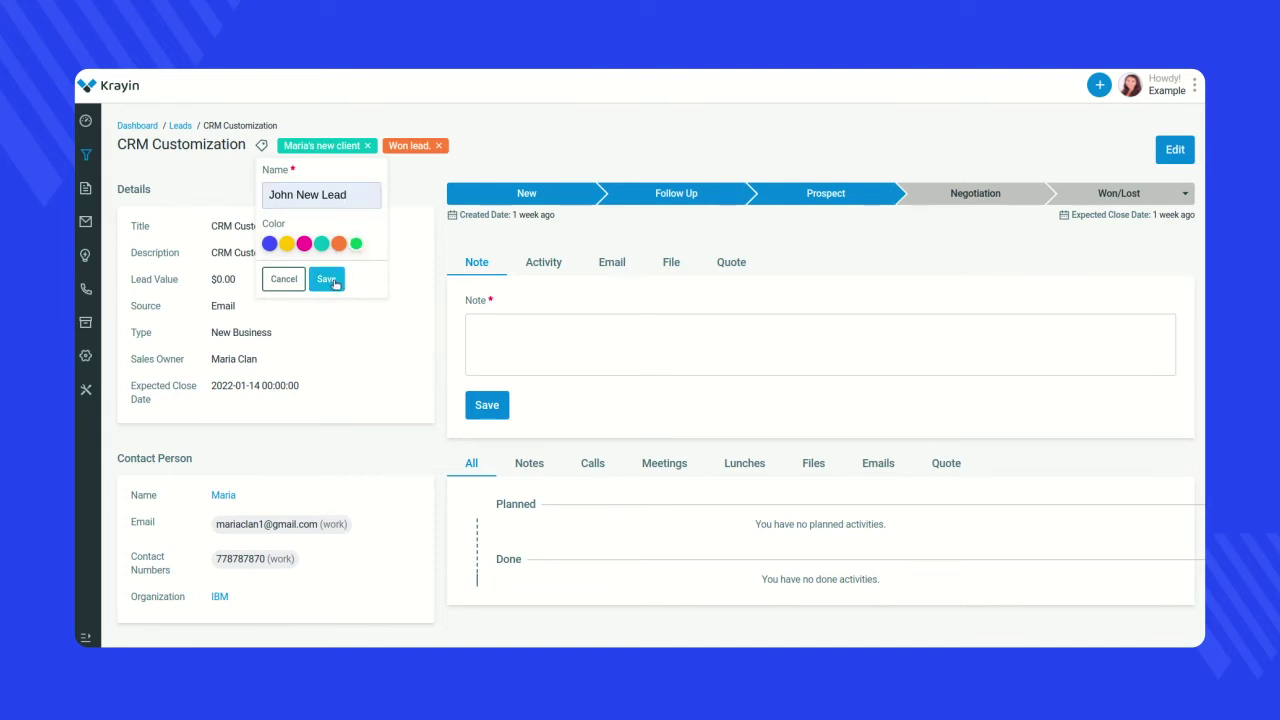
left_click(333, 281)
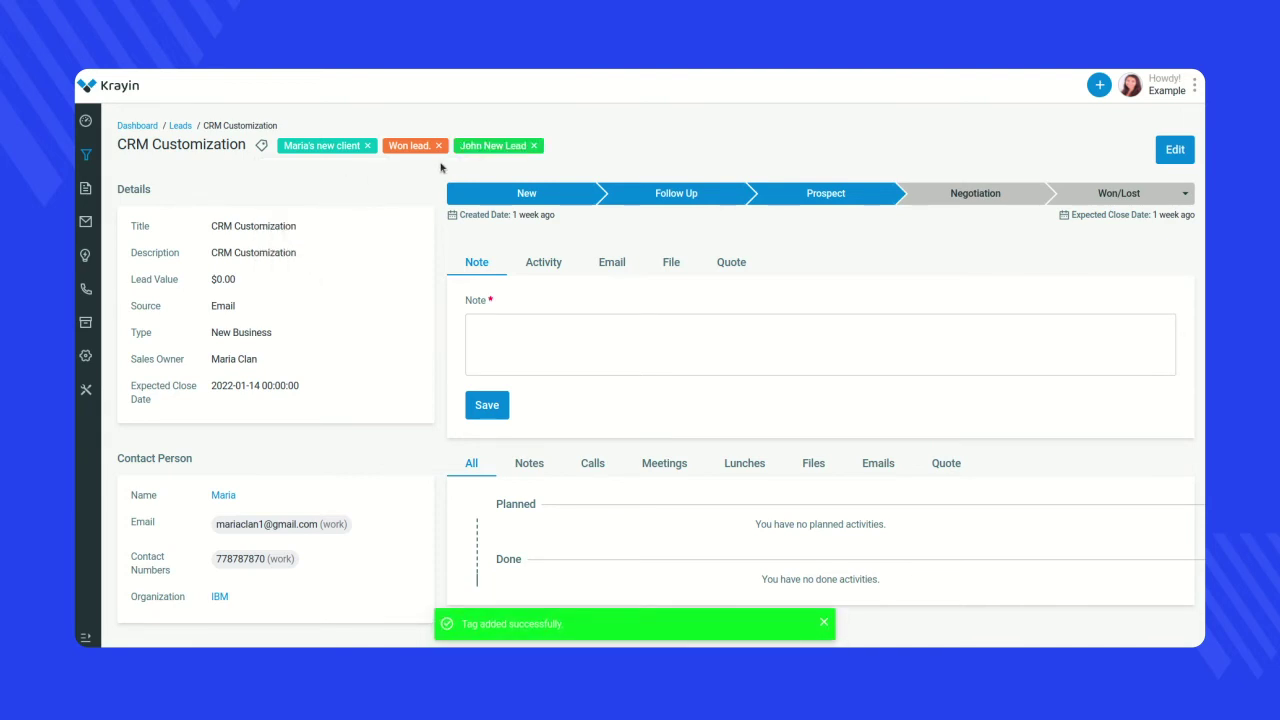
Remove the Maria's new client tag from the lead.
left_click(261, 146)
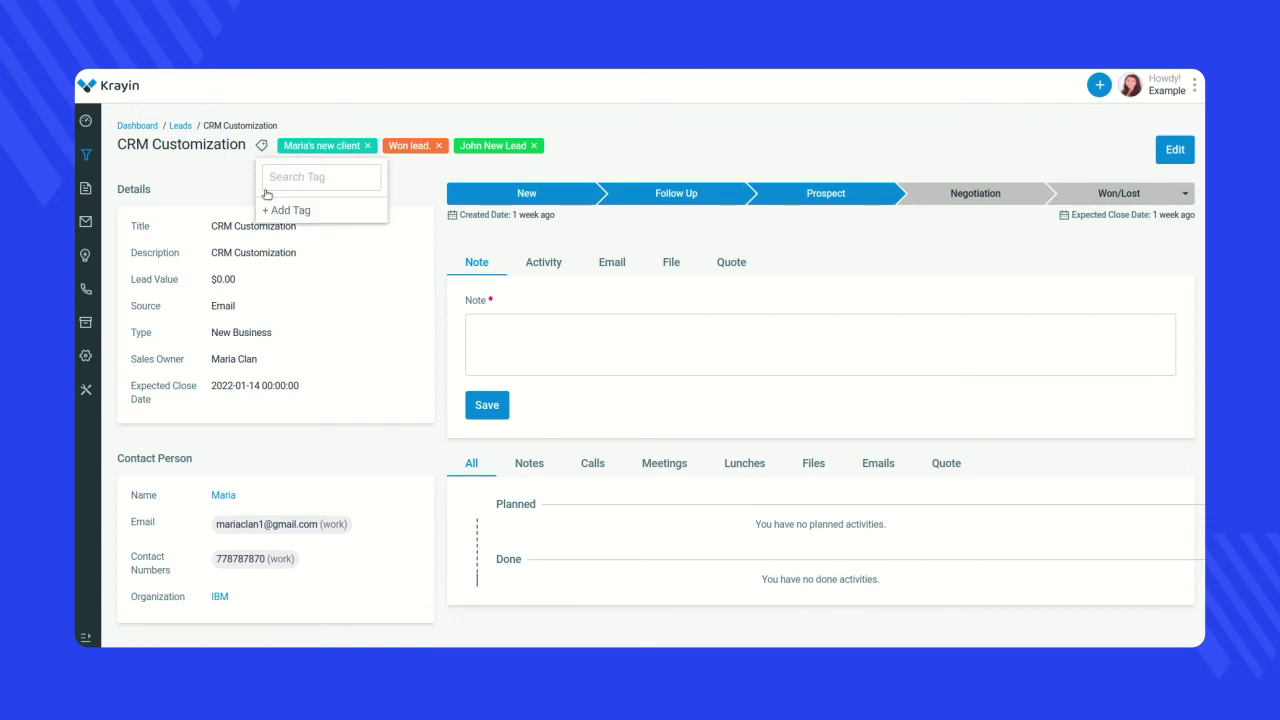
left_click(262, 148)
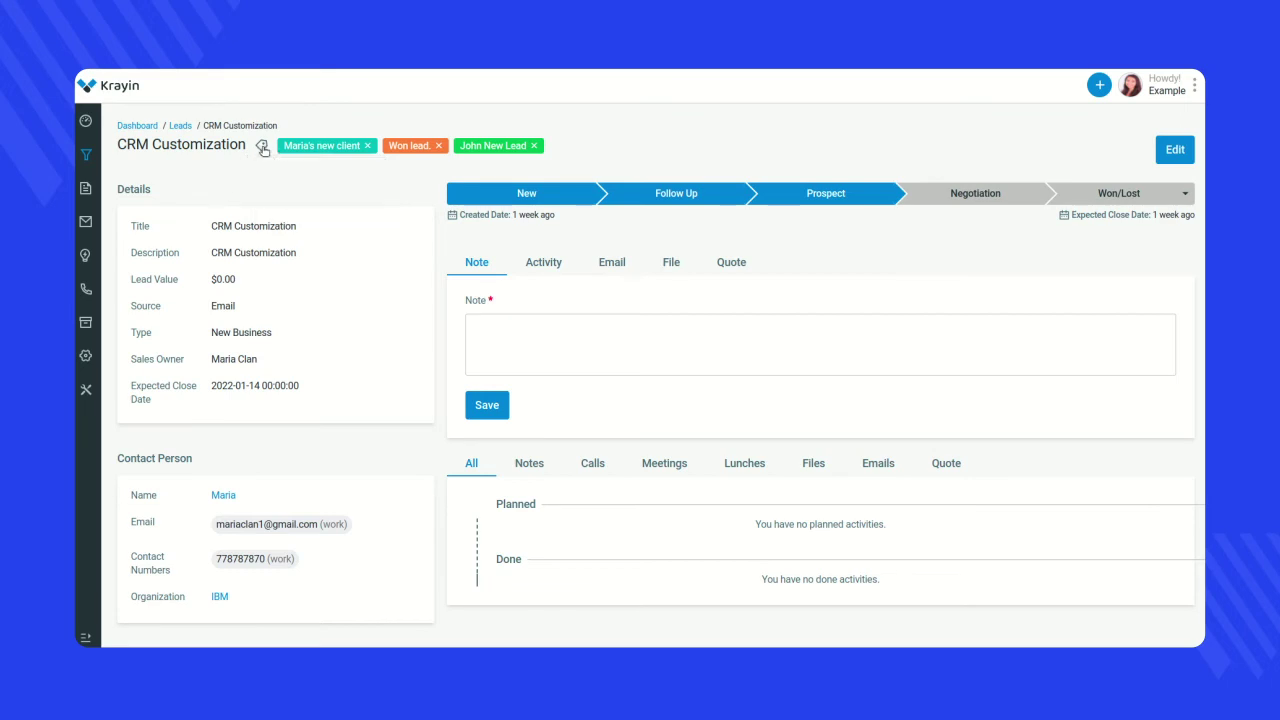
left_click(368, 146)
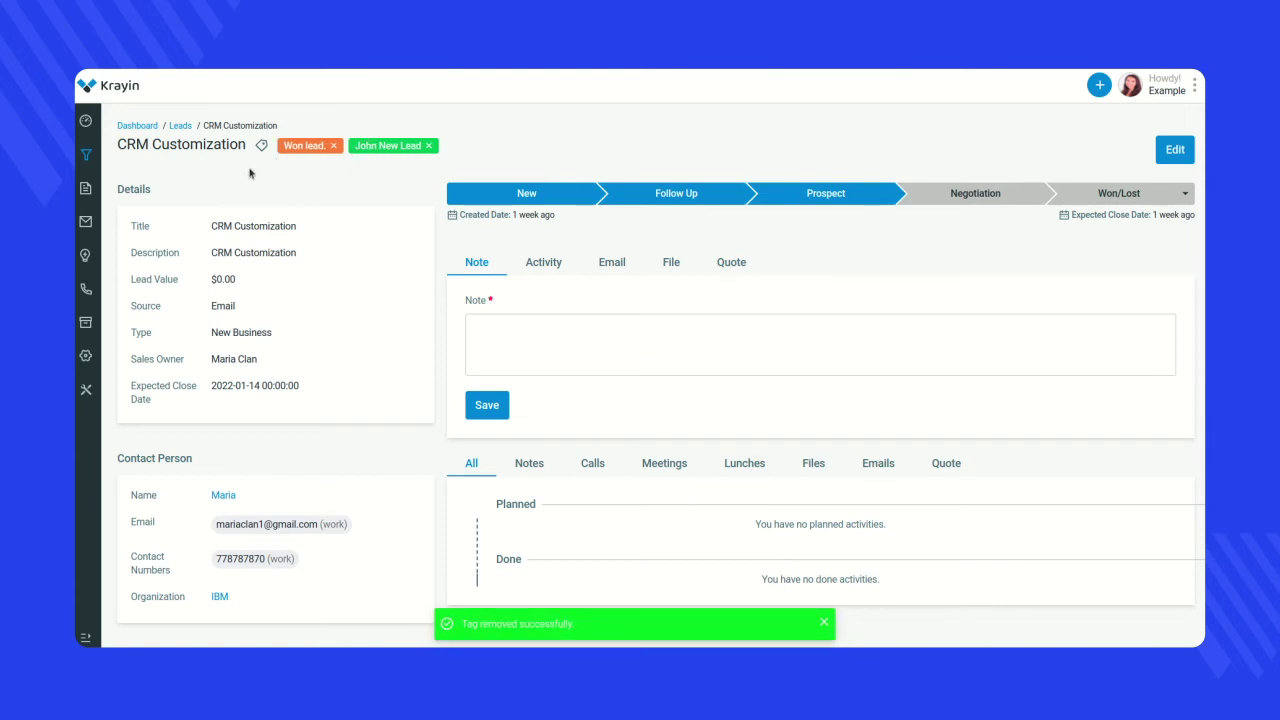
Filter the leads table by the 'won lead' tag, then open Lead From Web Form 3.
left_click(86, 157)
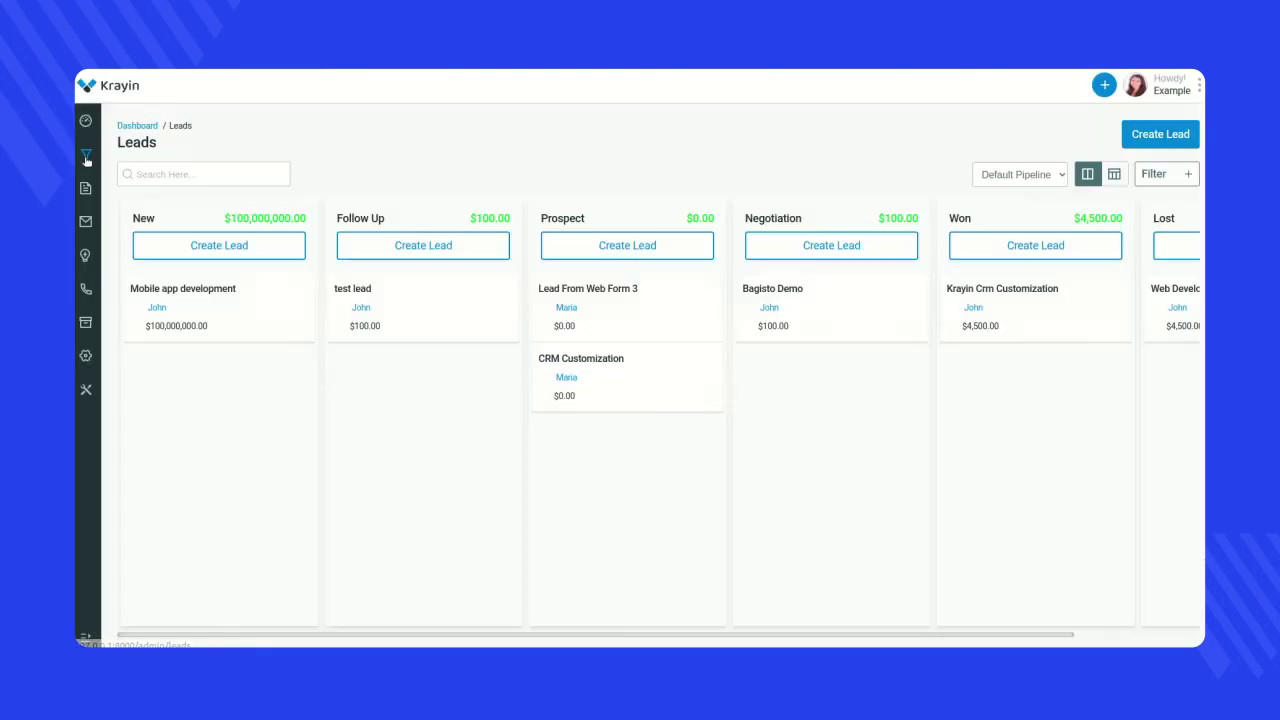
left_click(1112, 177)
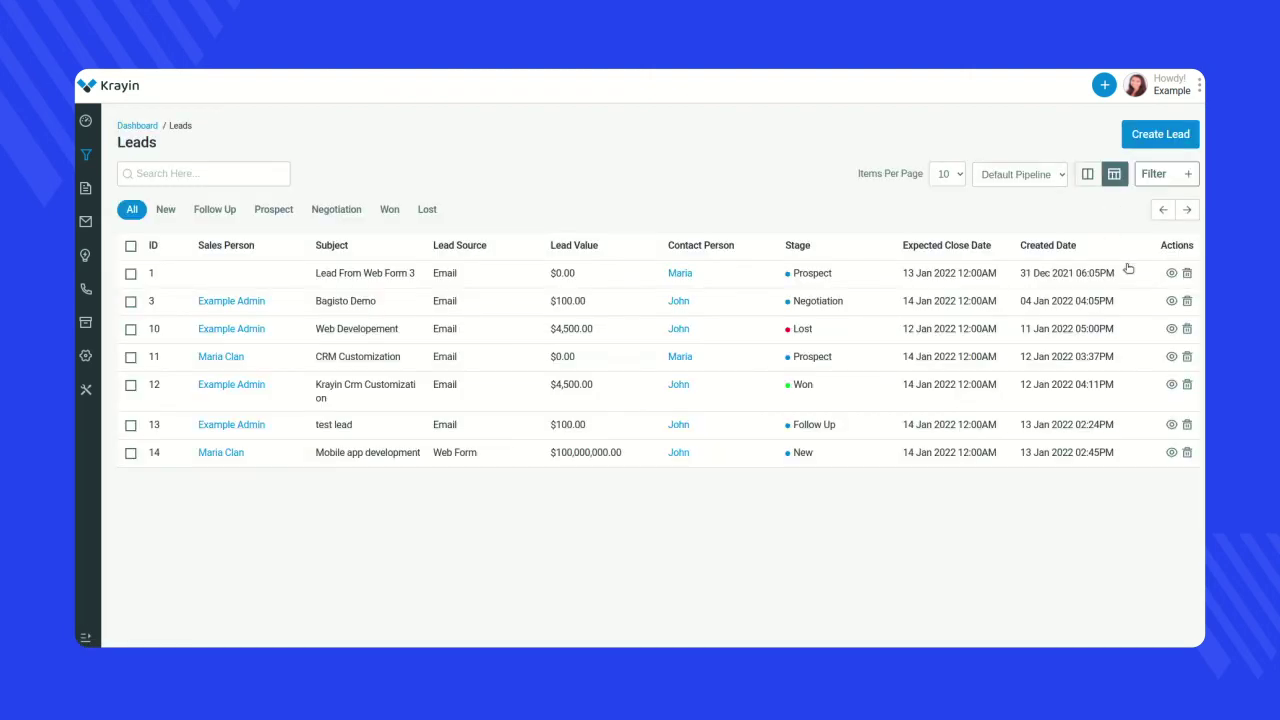
left_click(1166, 184)
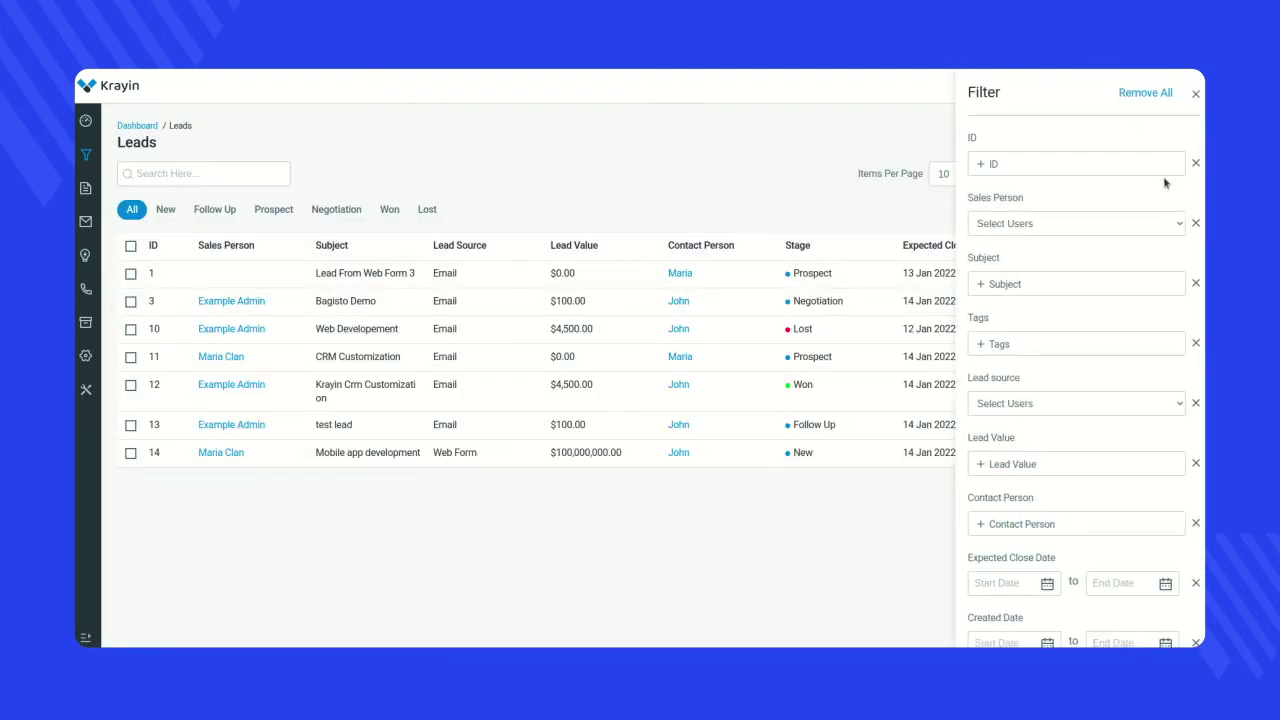
left_click(1003, 344)
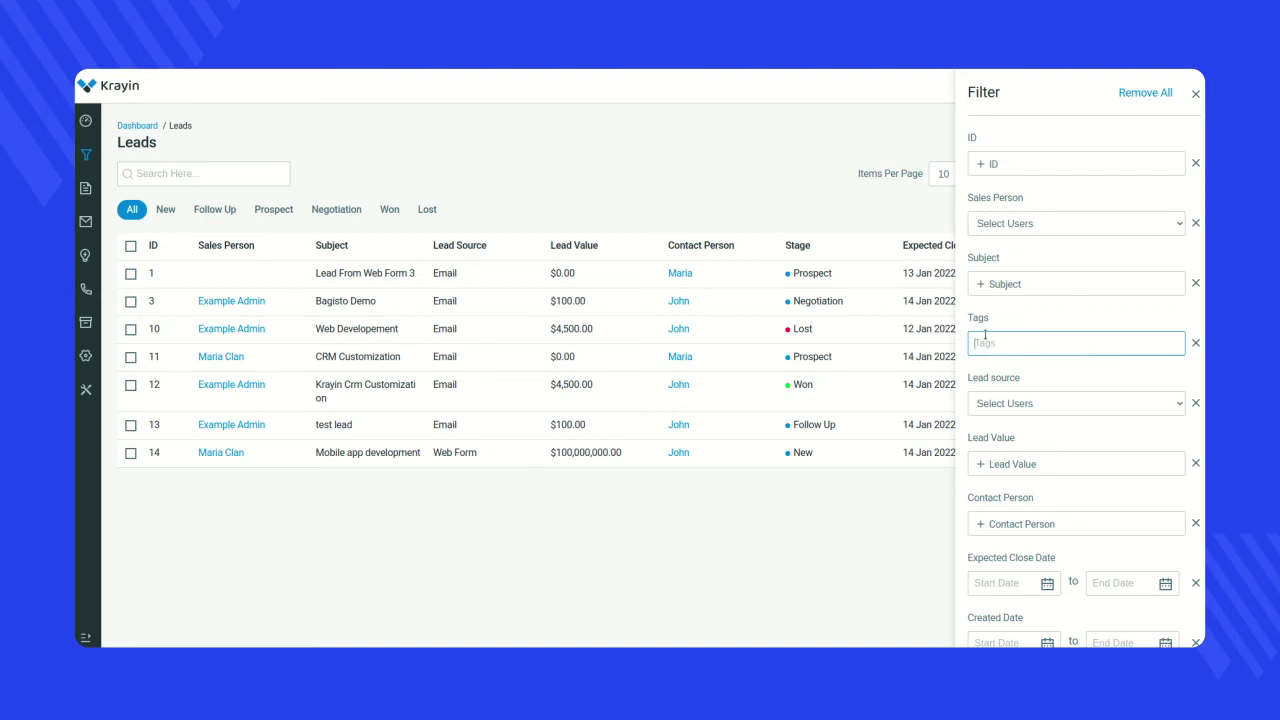
type("w")
type("ad")
key("Return")
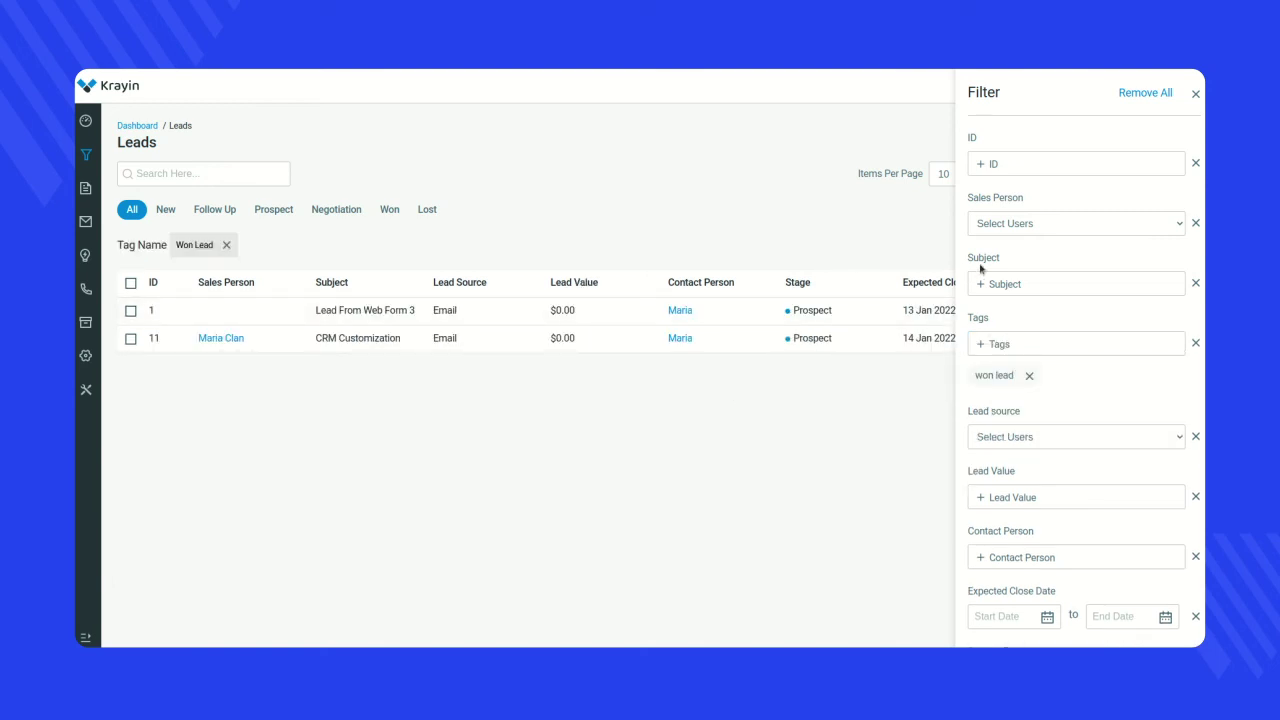
left_click(1195, 93)
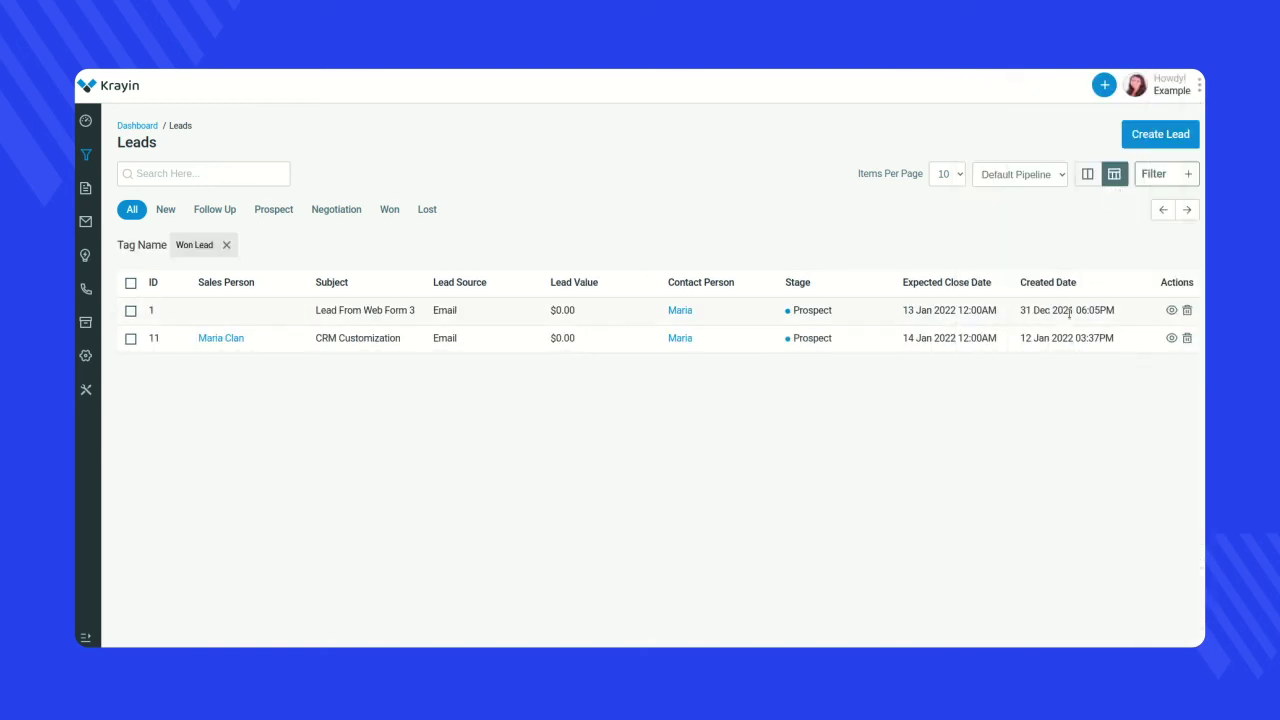
left_click(1171, 310)
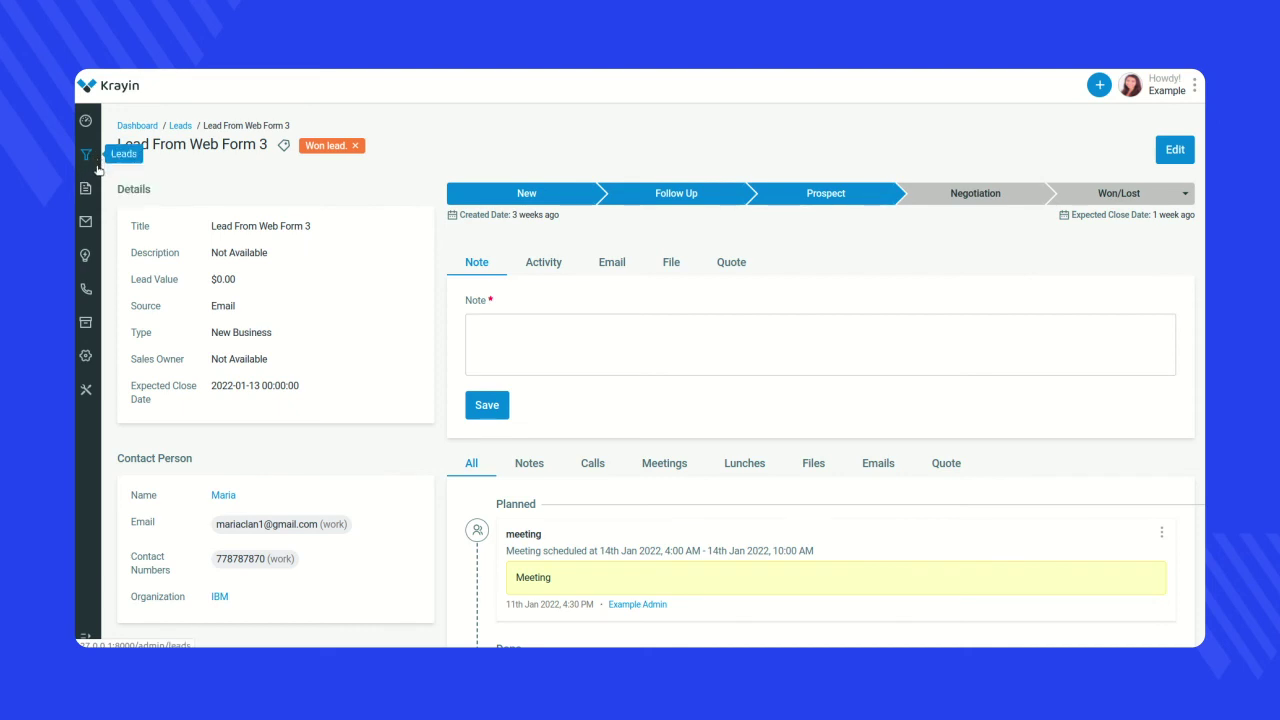
Return to Settings and open the Tags list, now showing four tags.
left_click(92, 356)
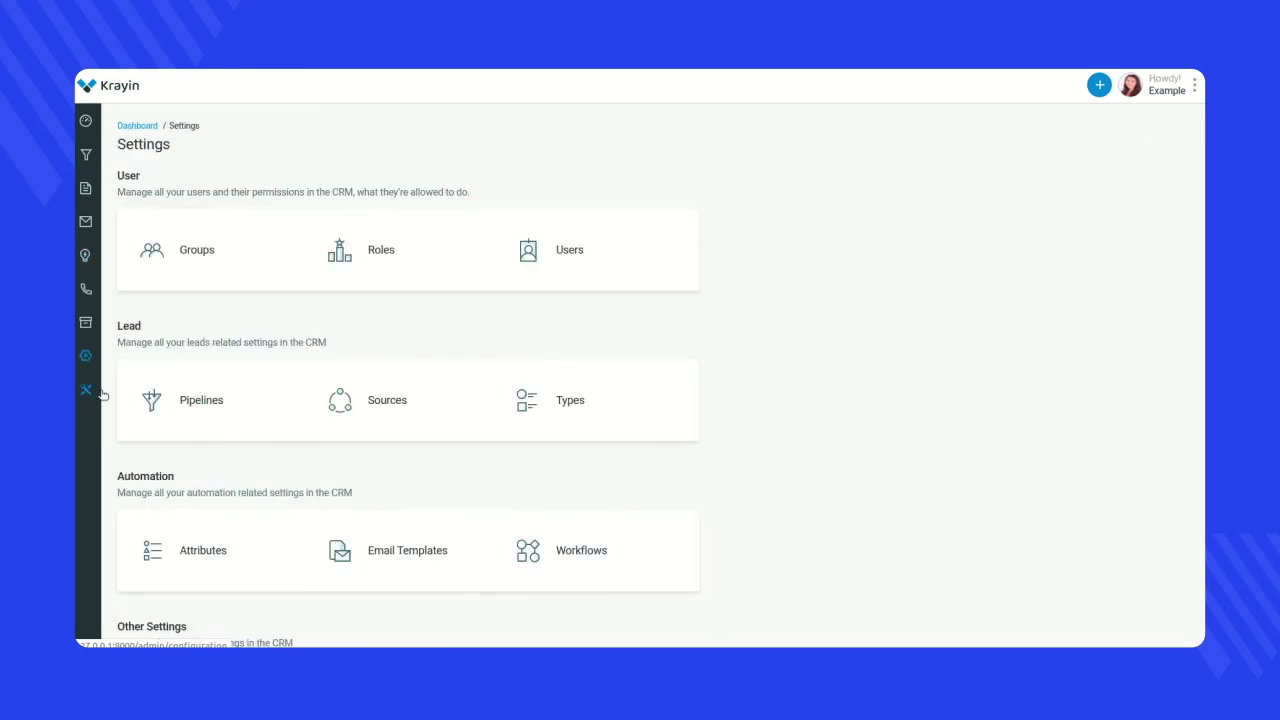
scroll(360, 530, "down", 2)
left_click(362, 578)
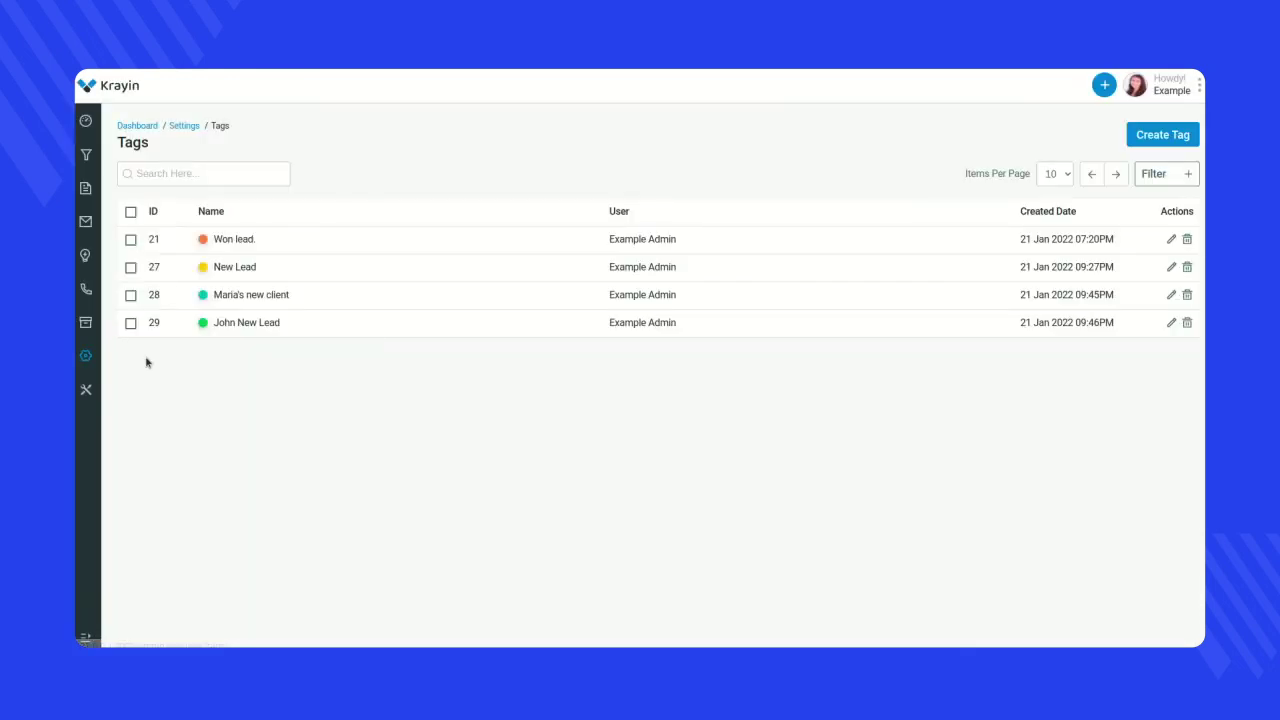